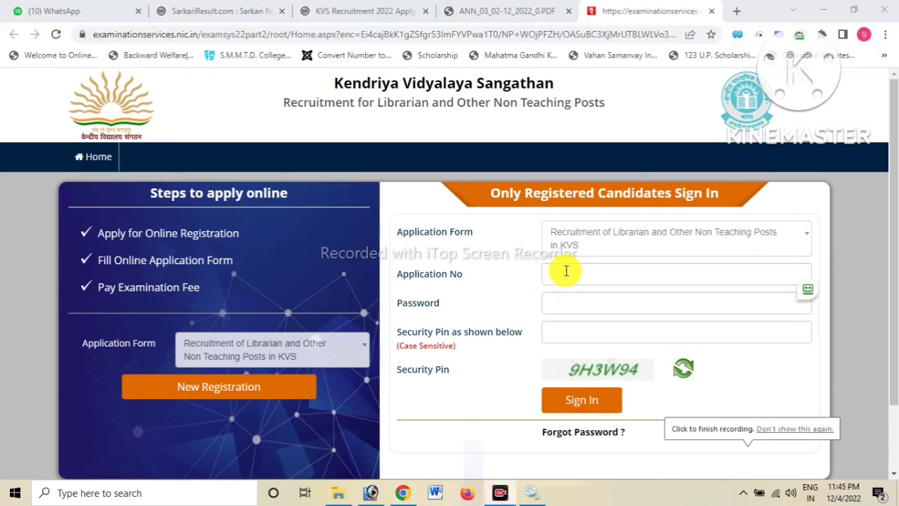
Start a New Registration from the sign-in page to show the online application instructions.
left_click(567, 270)
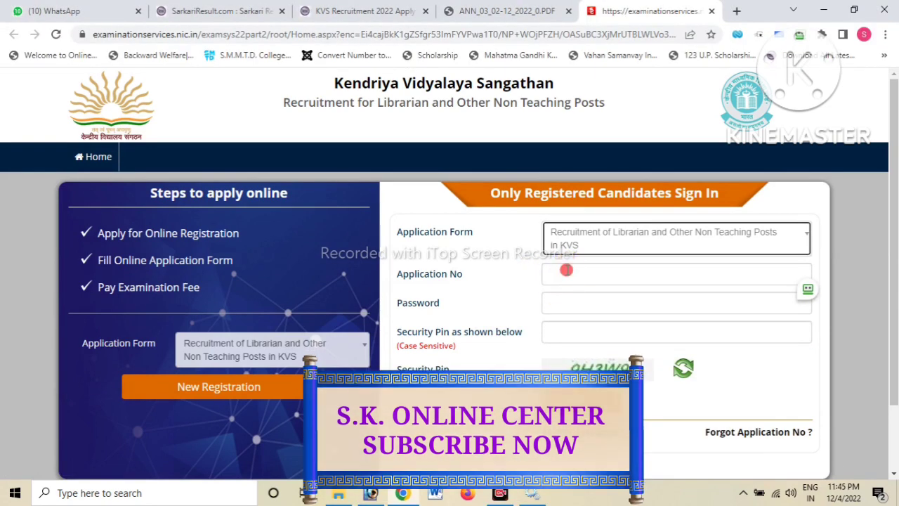
left_click(562, 308)
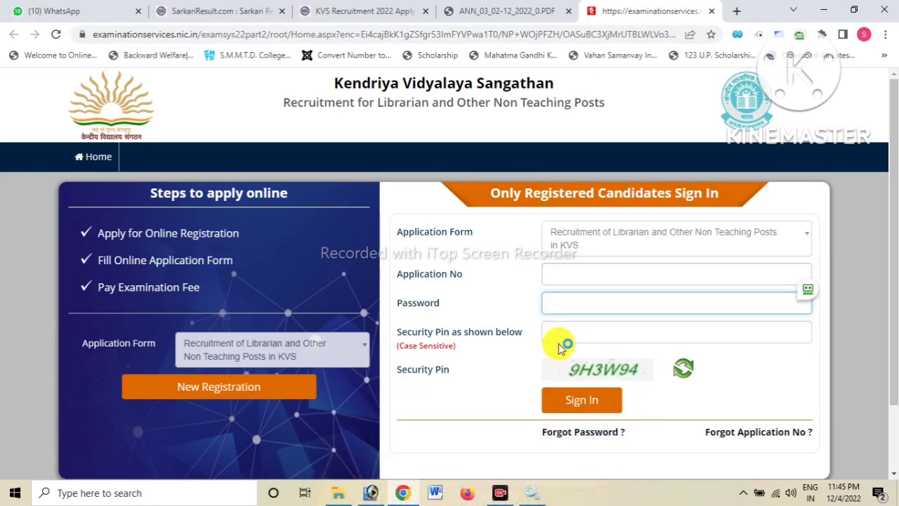
left_click(568, 341)
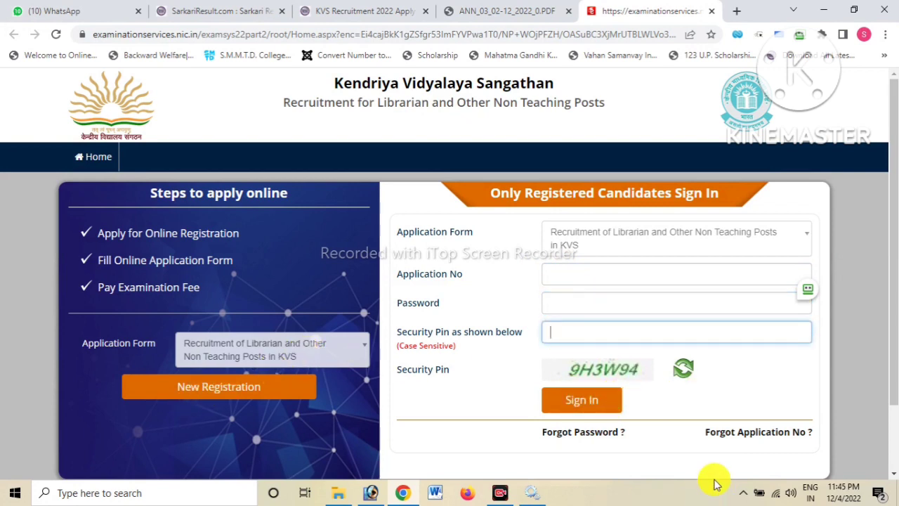
left_click(693, 464)
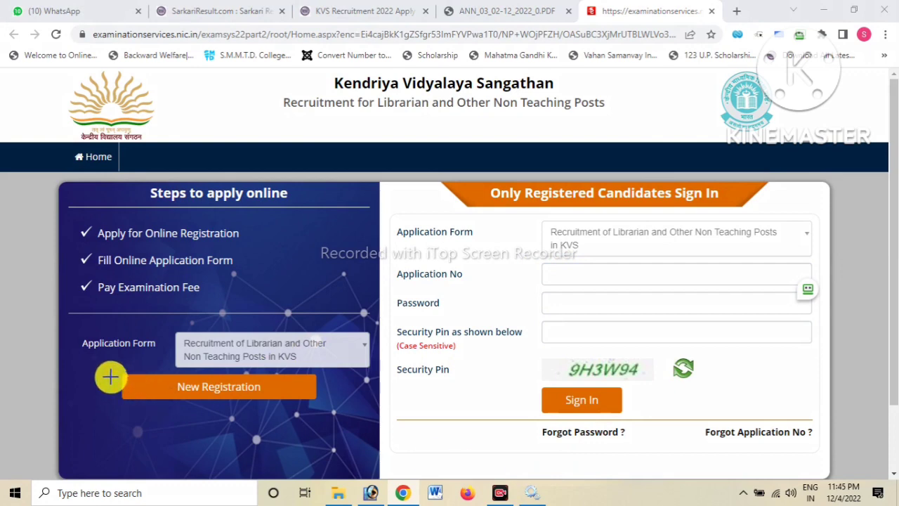
left_click_drag(113, 372, 326, 409)
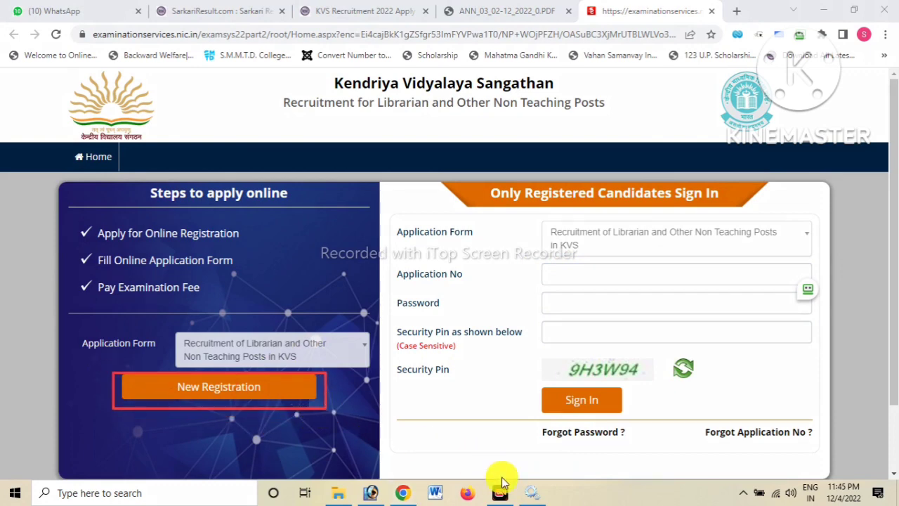
left_click(257, 393)
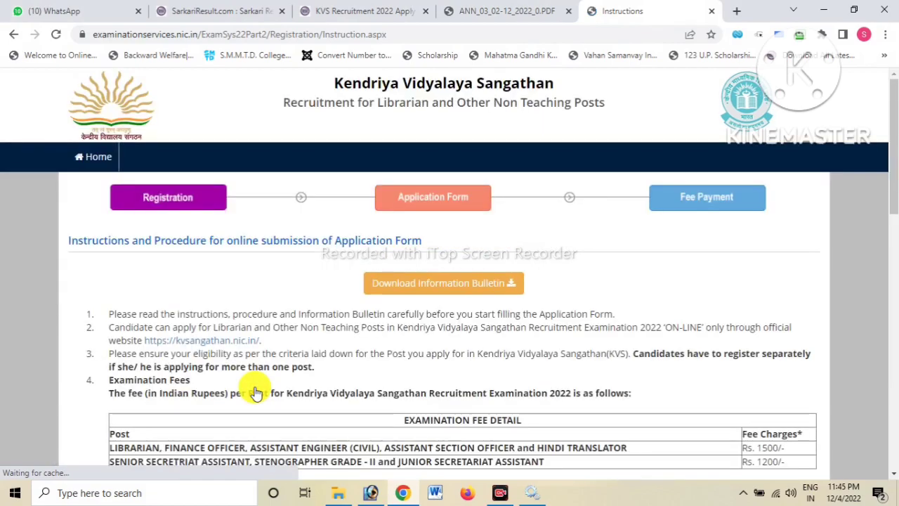
Accept the instructions declaration and proceed to the blank Personal Details form.
scroll(409, 324, "down", 15)
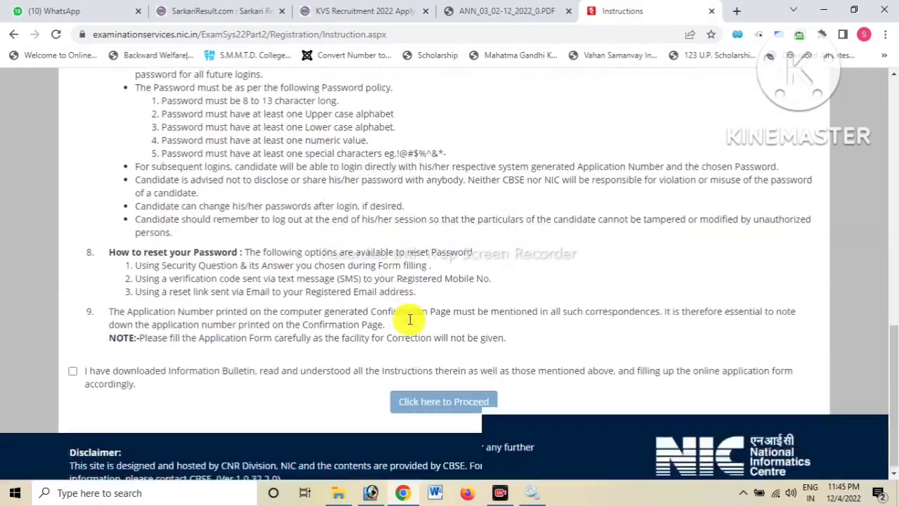
left_click(73, 348)
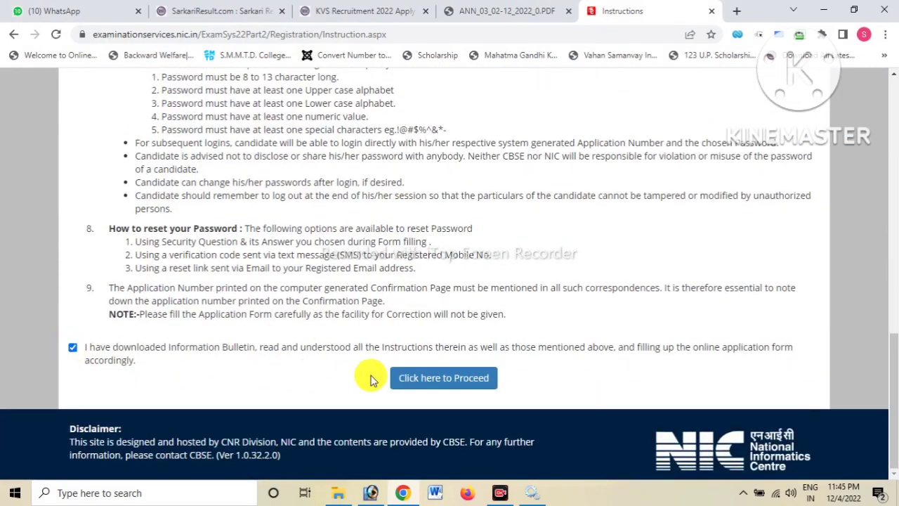
left_click(415, 380)
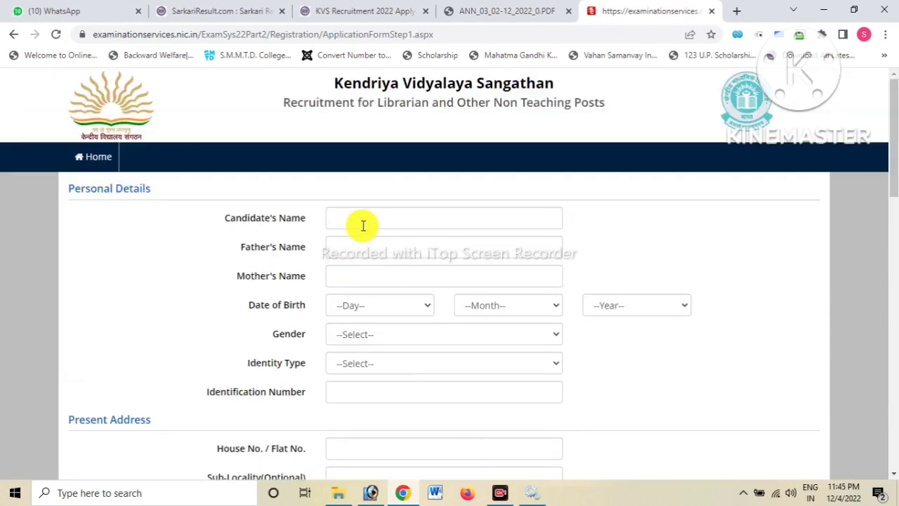
left_click(362, 223)
left_click(352, 255)
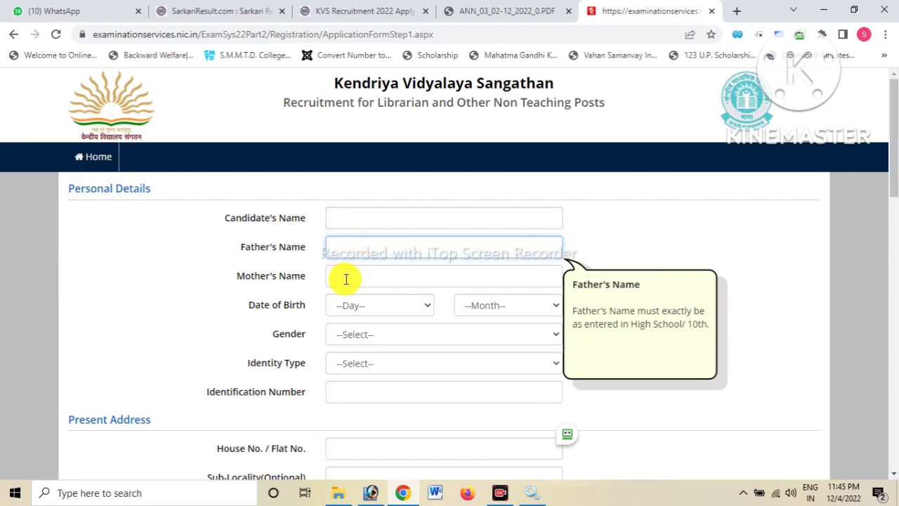
left_click(346, 279)
left_click(353, 309)
left_click(484, 299)
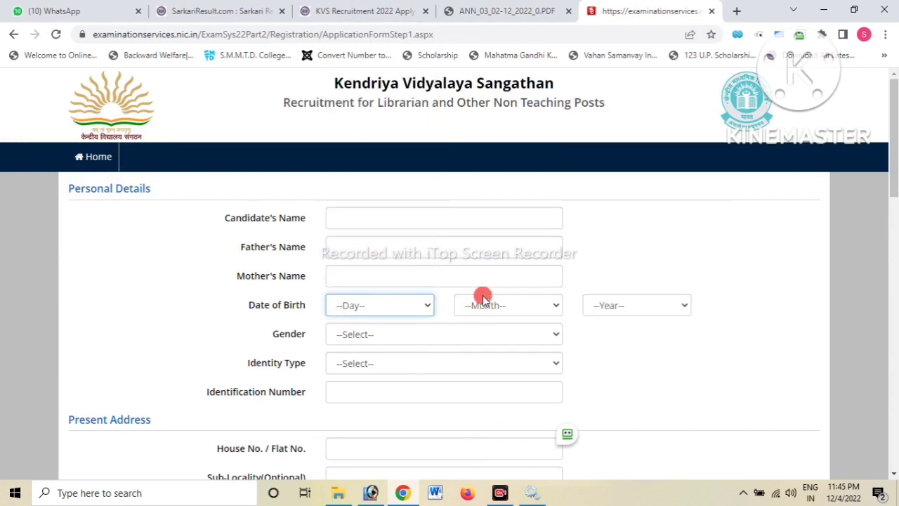
left_click(484, 302)
left_click(593, 309)
left_click(434, 336)
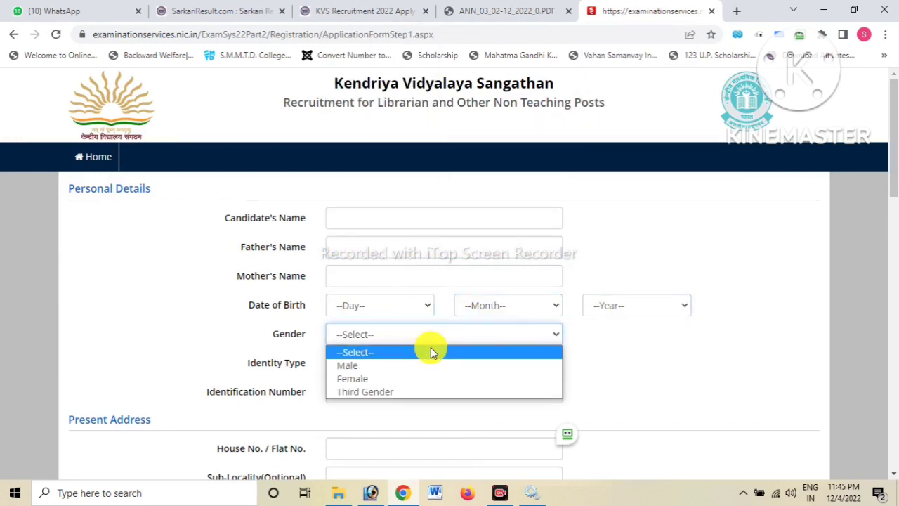
left_click(636, 360)
left_click(426, 368)
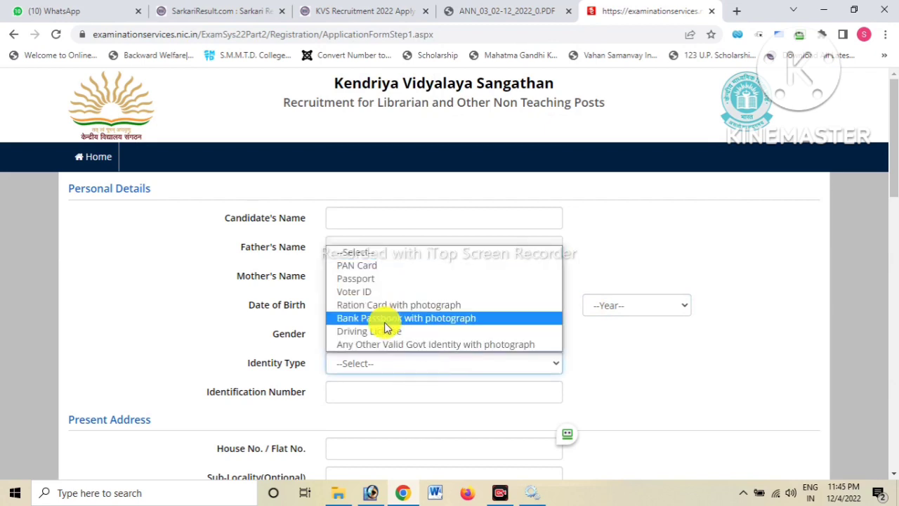
left_click(352, 398)
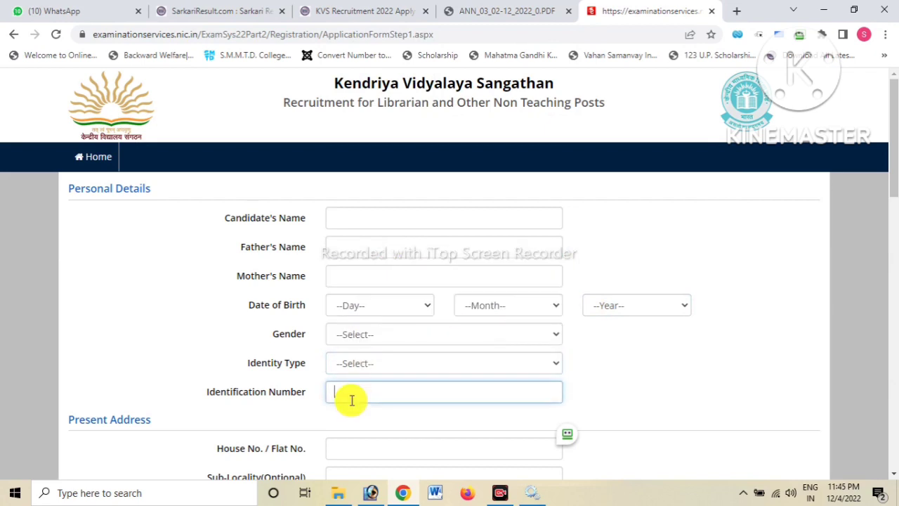
scroll(356, 398, "down", 3)
left_click(360, 253)
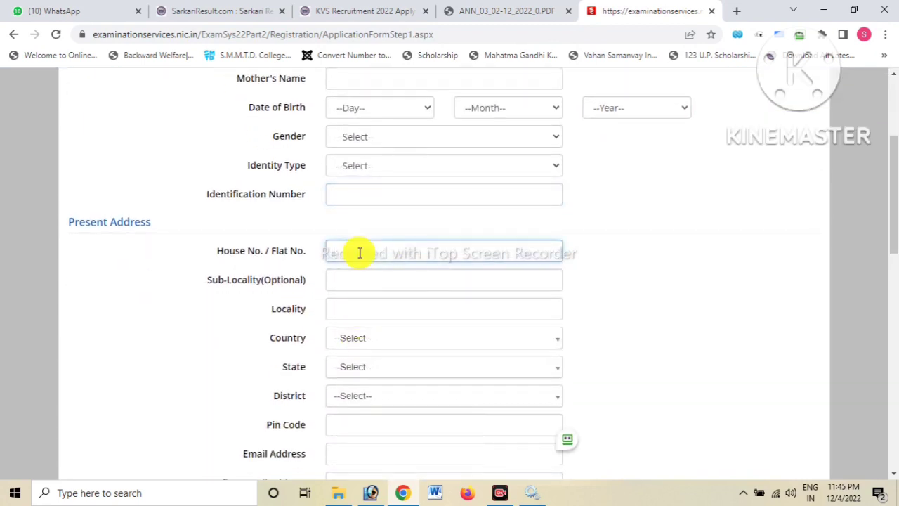
scroll(357, 251, "down", 1)
left_click(342, 213)
left_click(345, 244)
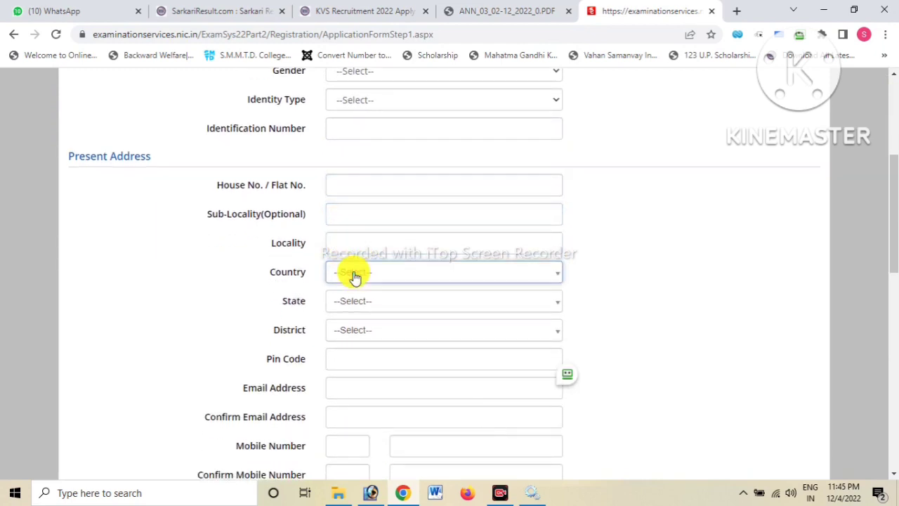
left_click(355, 276)
left_click(350, 305)
left_click(350, 307)
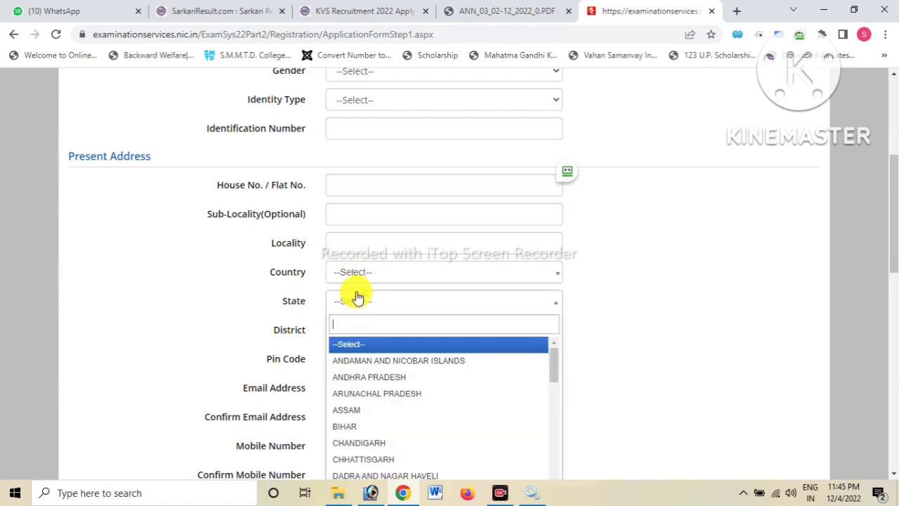
left_click(143, 333)
left_click(350, 336)
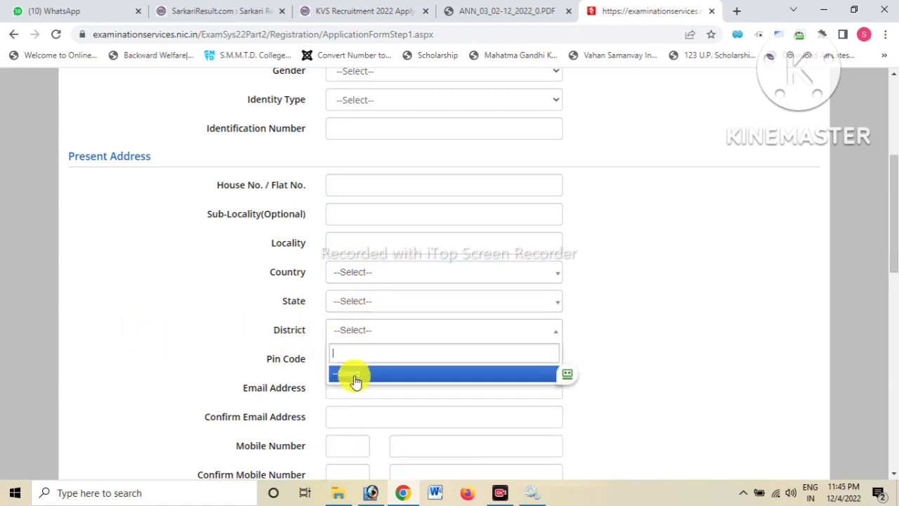
scroll(145, 353, "down", 3)
left_click(358, 285)
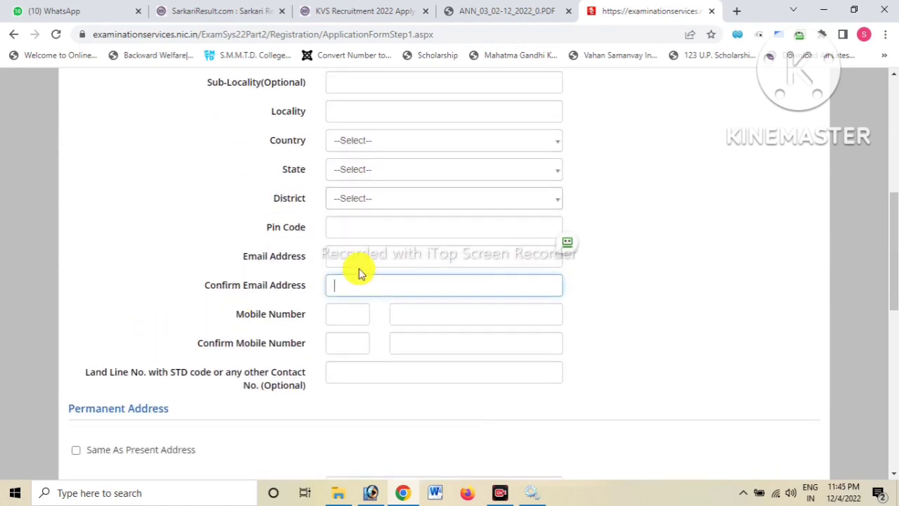
left_click(357, 228)
left_click(355, 256)
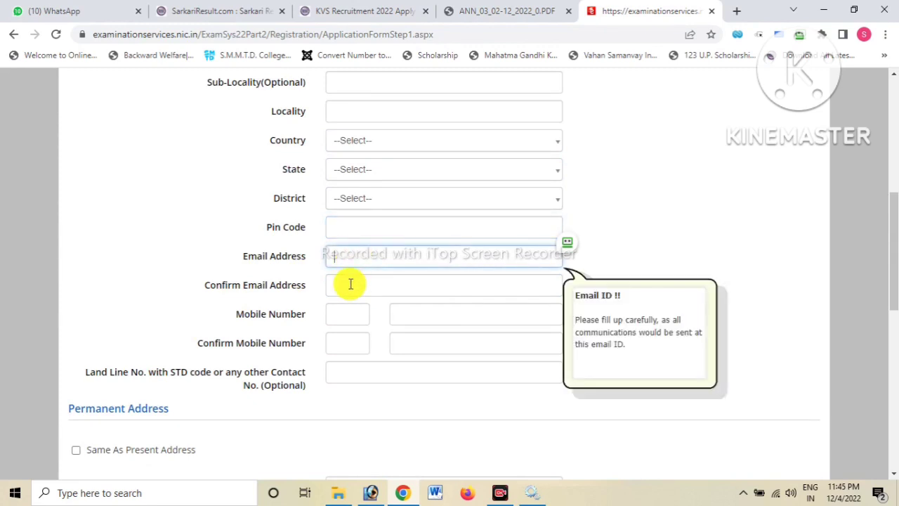
left_click(354, 290)
left_click(433, 313)
left_click(443, 342)
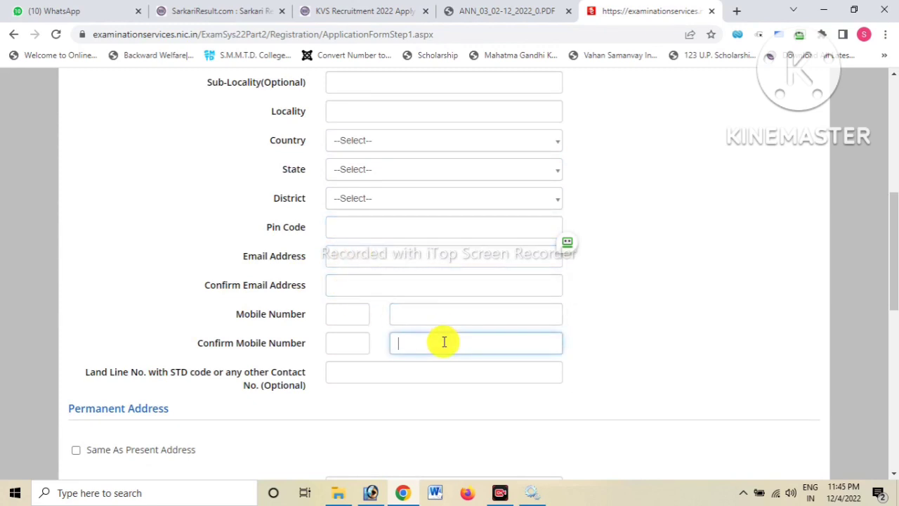
scroll(436, 339, "down", 4)
left_click(355, 175)
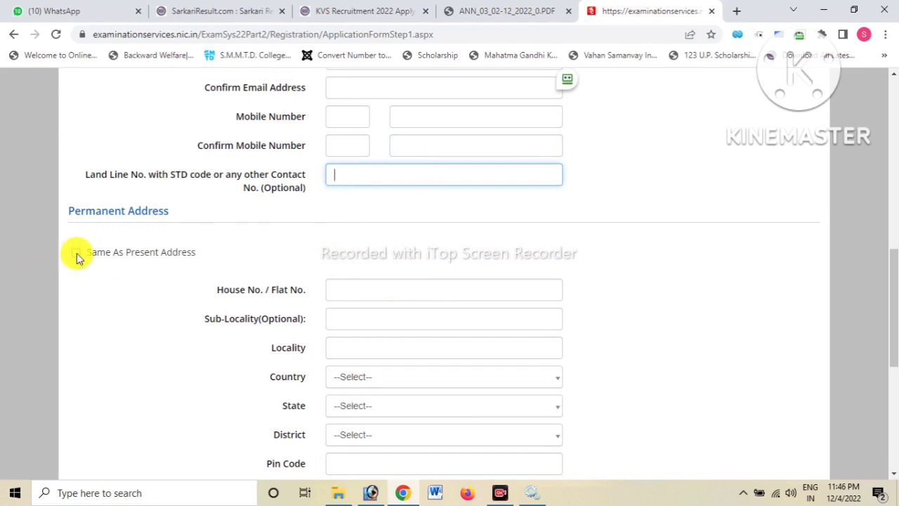
Fill in the password, confirm password, security question, answer and security pin fields.
scroll(178, 293, "down", 5)
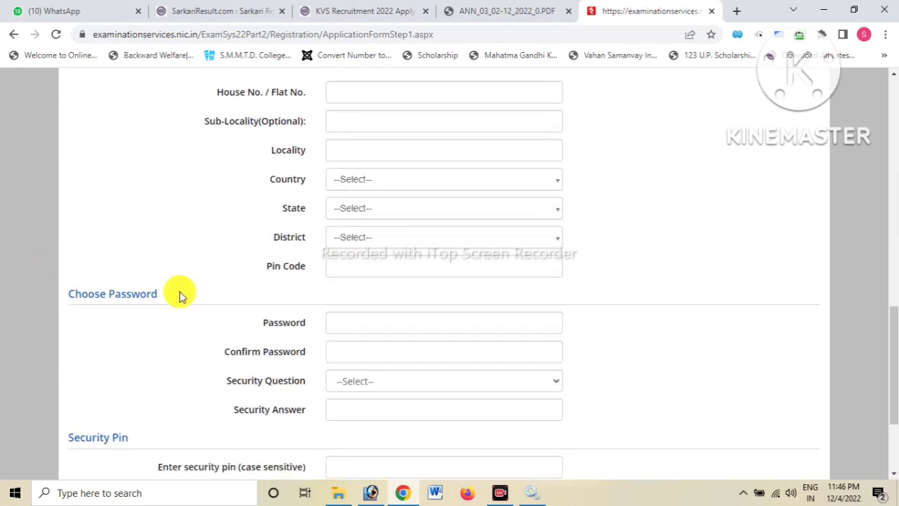
left_click(358, 256)
left_click(357, 285)
left_click(353, 312)
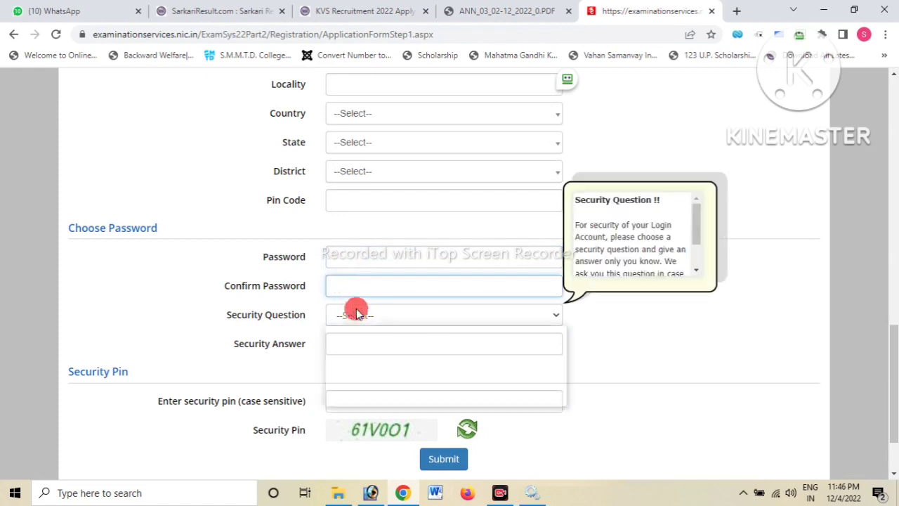
left_click(382, 342)
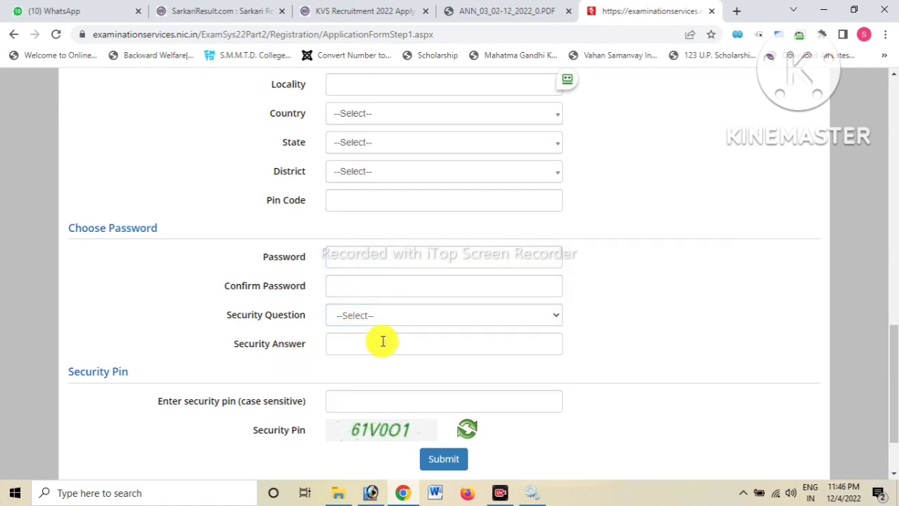
left_click(382, 349)
scroll(369, 330, "down", 2)
left_click(360, 317)
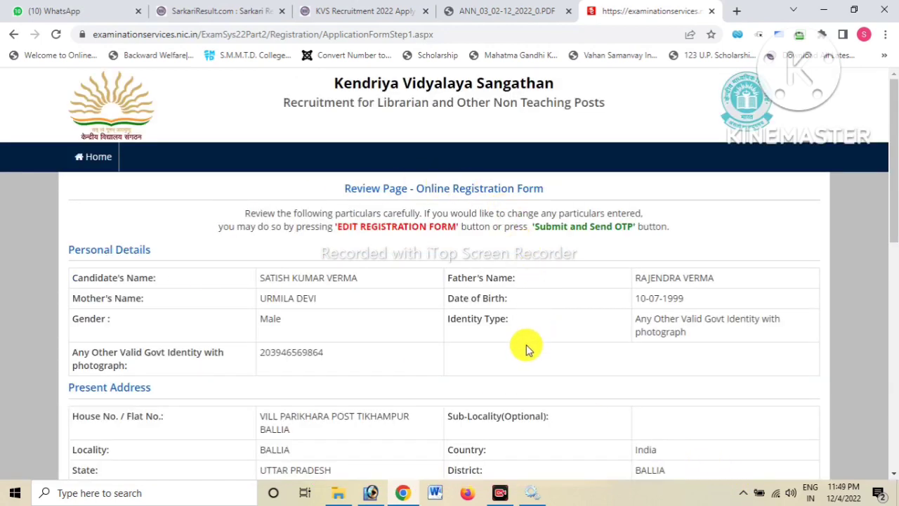
Tick every Particulars checklist box, submit the registration and confirm sending the SMS OTP.
scroll(591, 286, "down", 1)
scroll(562, 278, "down", 8)
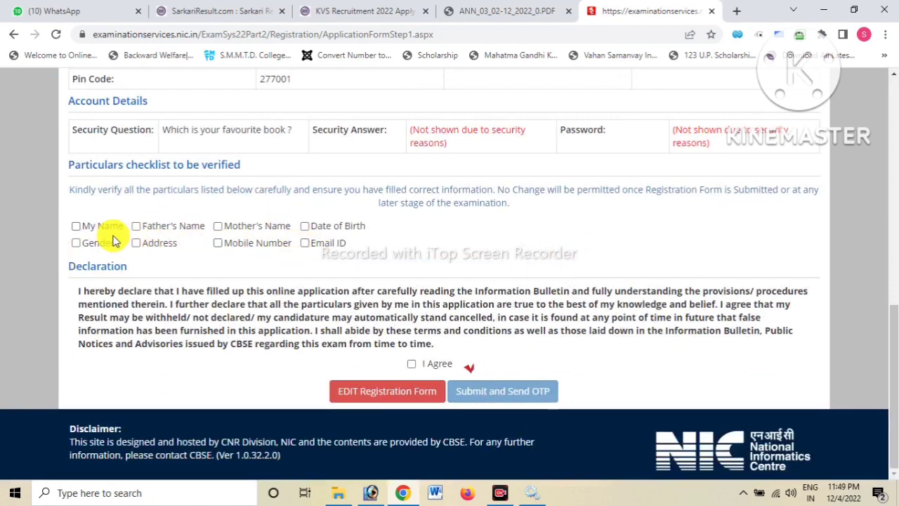
left_click(76, 226)
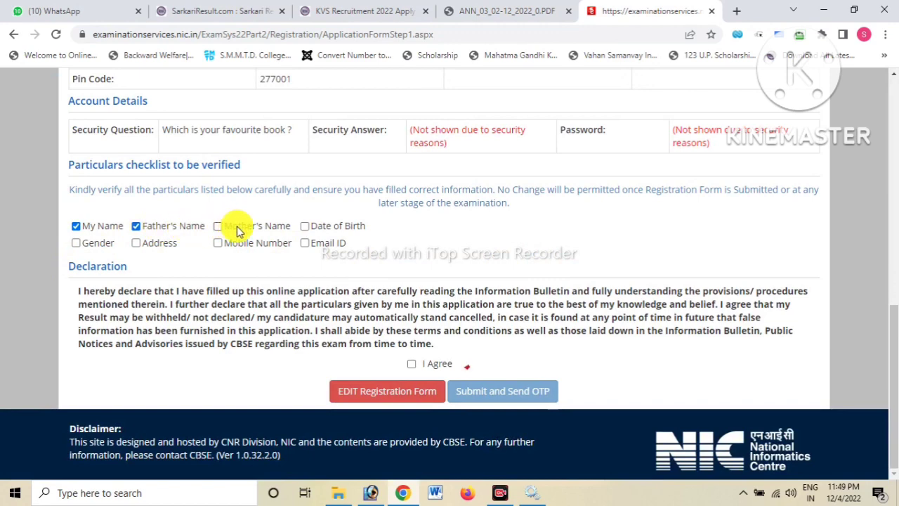
left_click(478, 392)
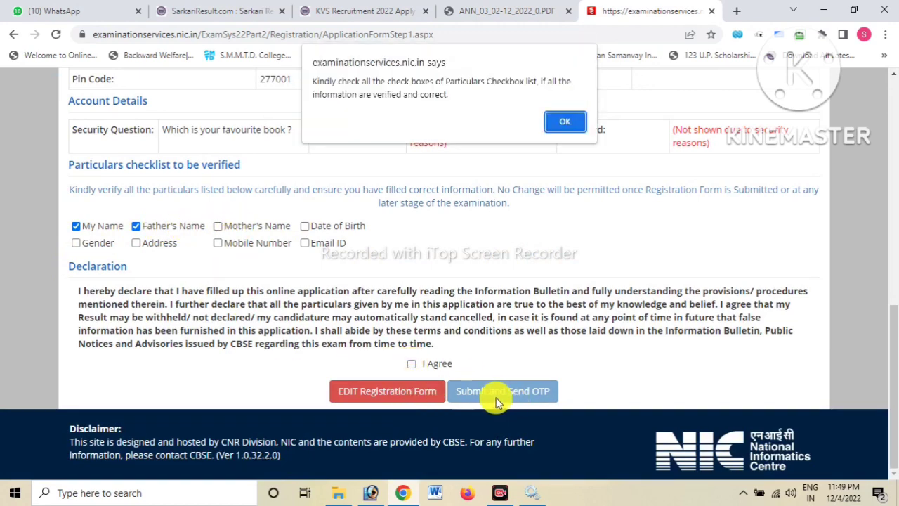
left_click(567, 122)
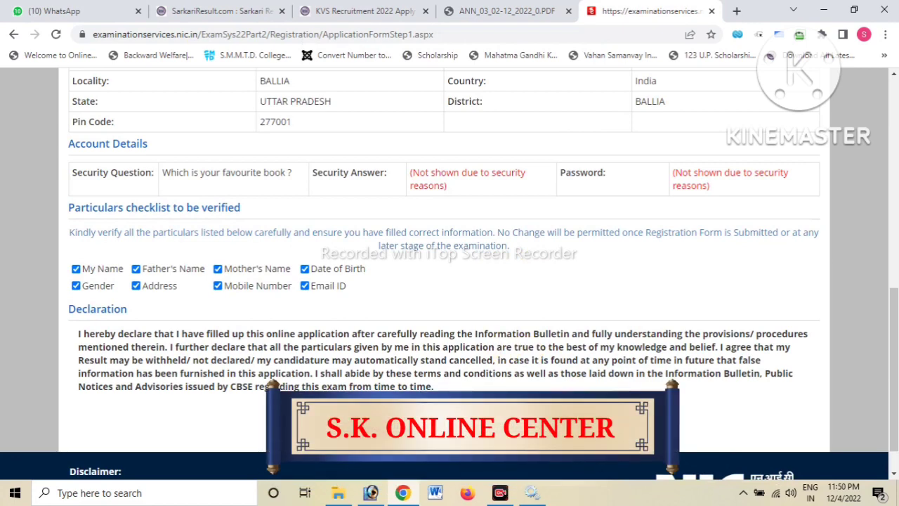
left_click(502, 433)
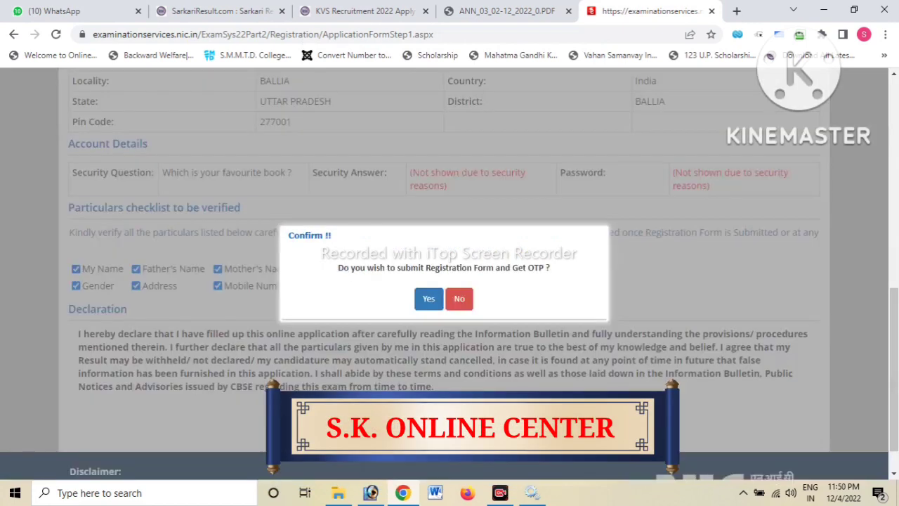
left_click(430, 300)
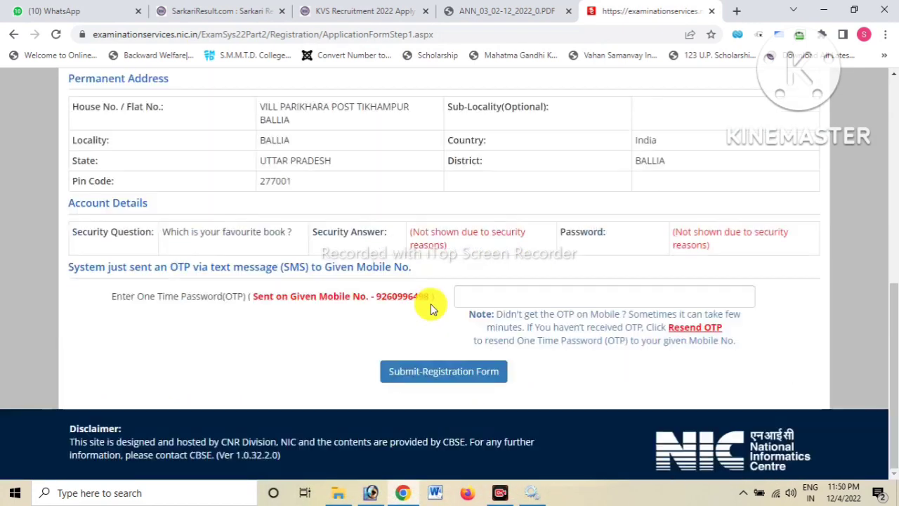
Enter the SMS OTP, submit the registration form and decline saving the credentials.
left_click(547, 296)
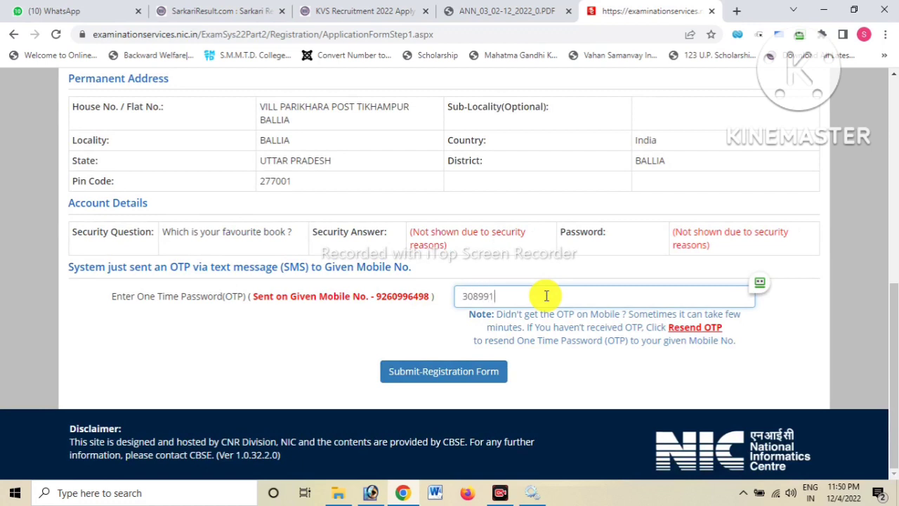
left_click(461, 372)
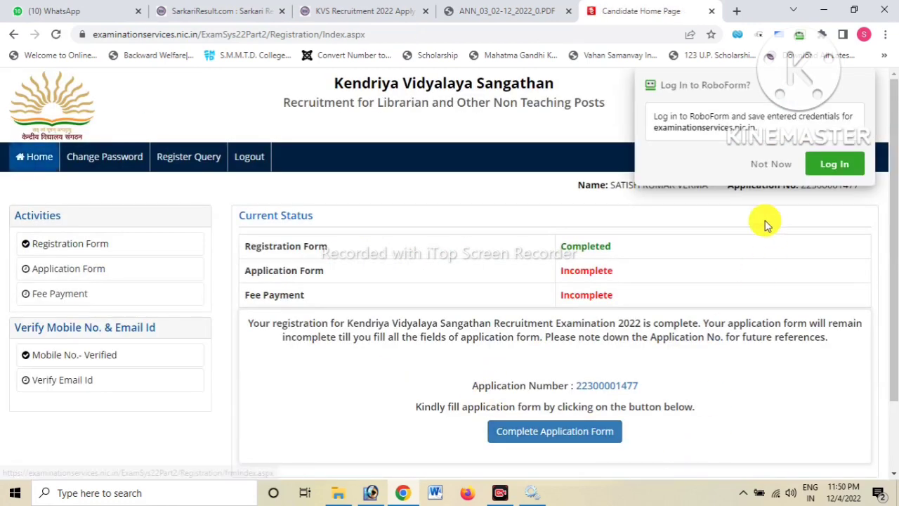
left_click(766, 169)
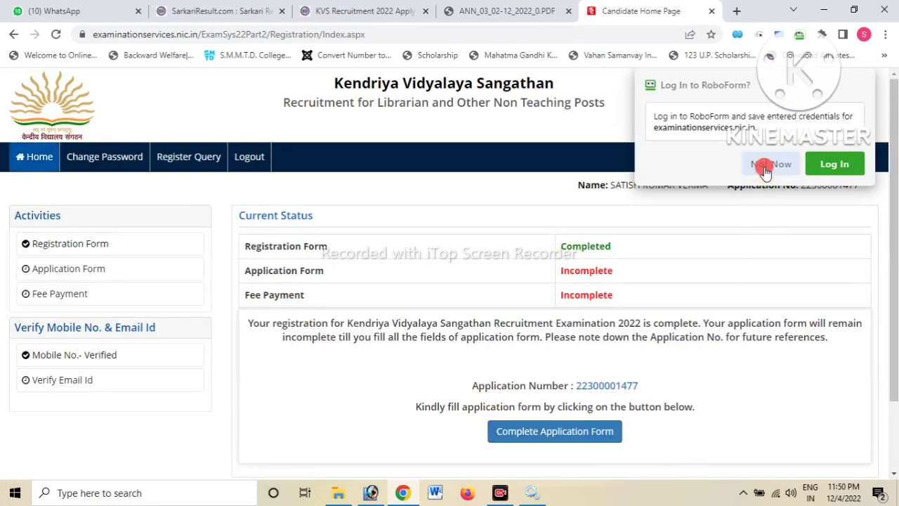
Open Complete Application Form and go to its Personal Detail step.
scroll(499, 430, "down", 2)
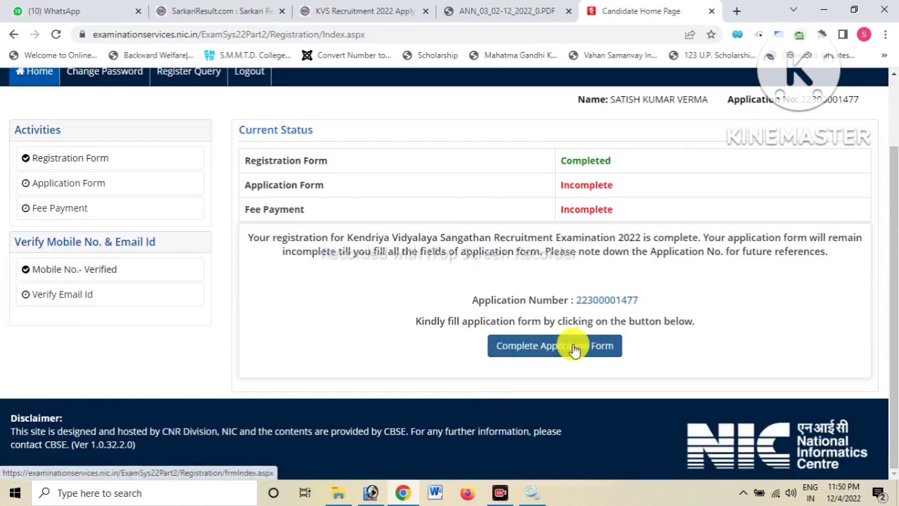
left_click(554, 345)
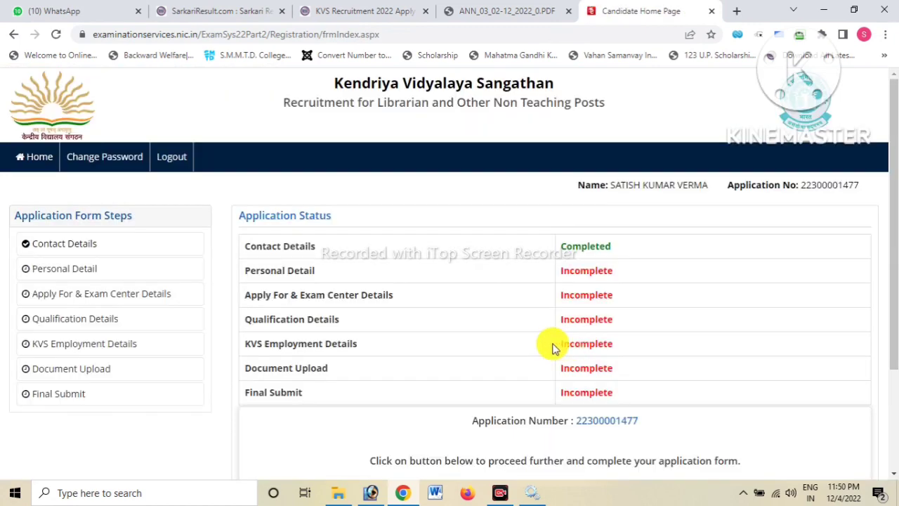
scroll(555, 345, "down", 2)
left_click(566, 365)
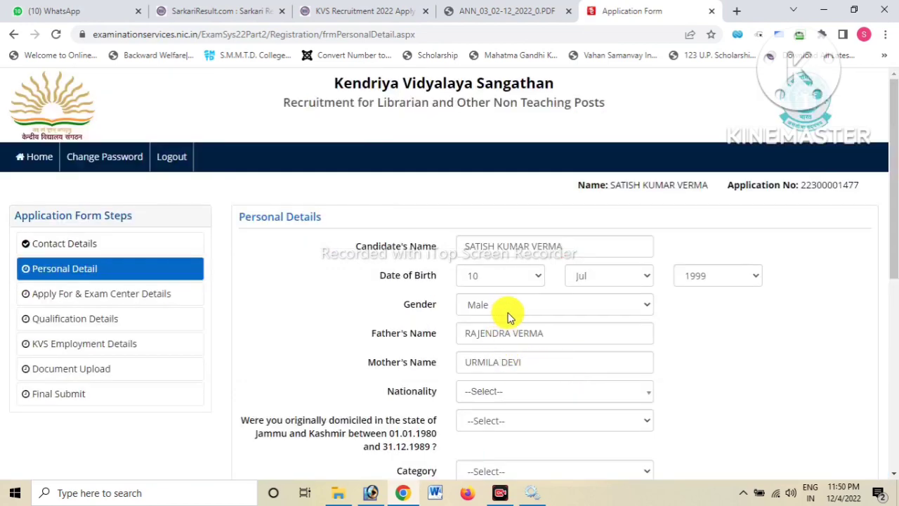
Set nationality to Indian, Jammu and Kashmir domicile to No and category to OBC- NCL.
scroll(500, 302, "down", 2)
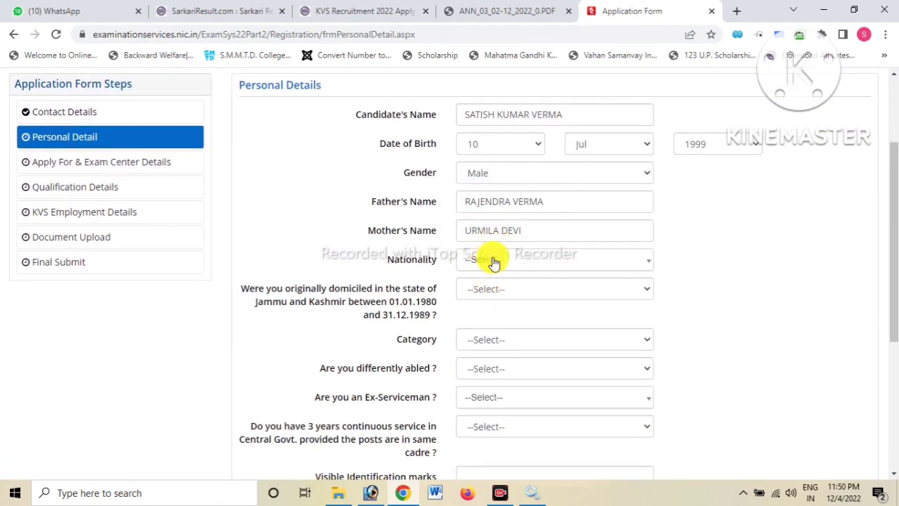
left_click(495, 262)
left_click(481, 322)
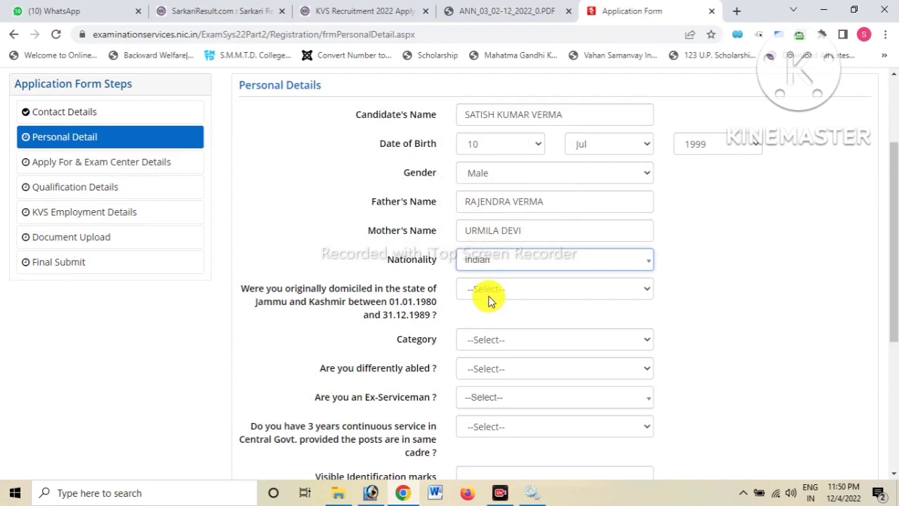
left_click(492, 295)
left_click(481, 329)
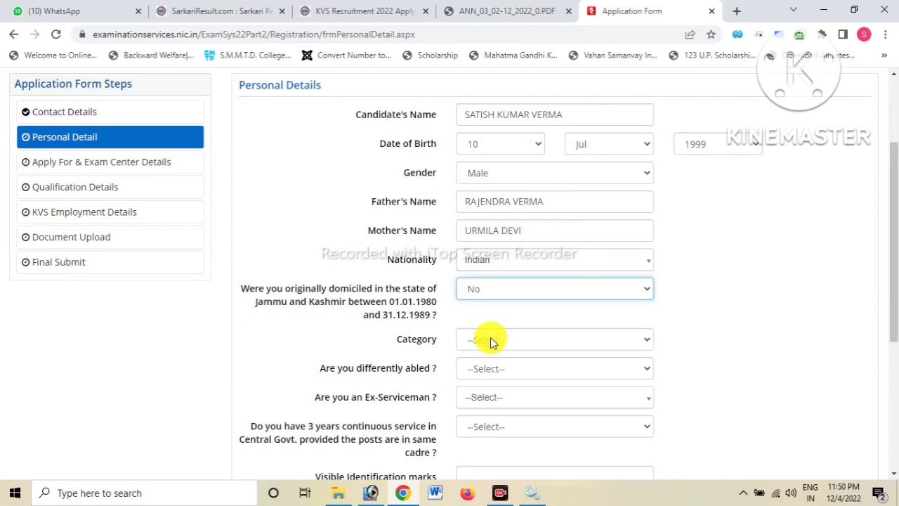
left_click(491, 341)
left_click(484, 408)
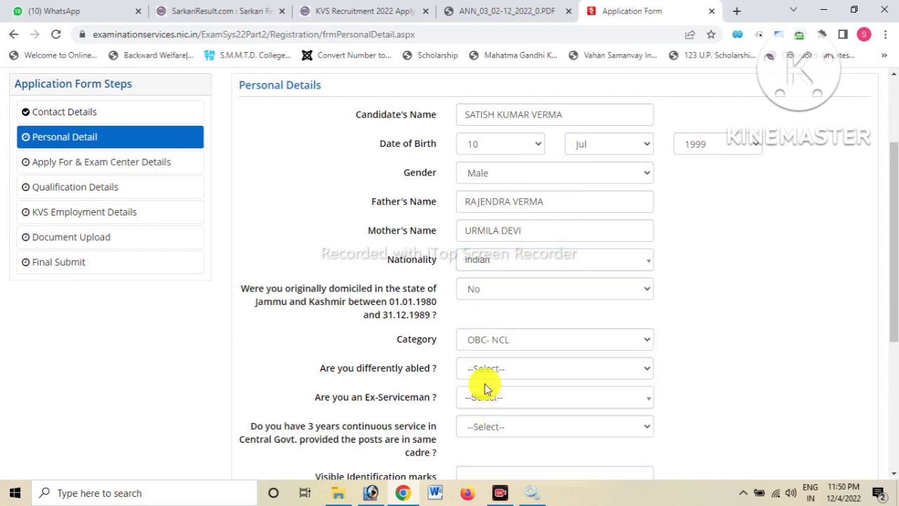
Answer No to differently abled, ex-serviceman and three years continuous central service.
left_click(485, 366)
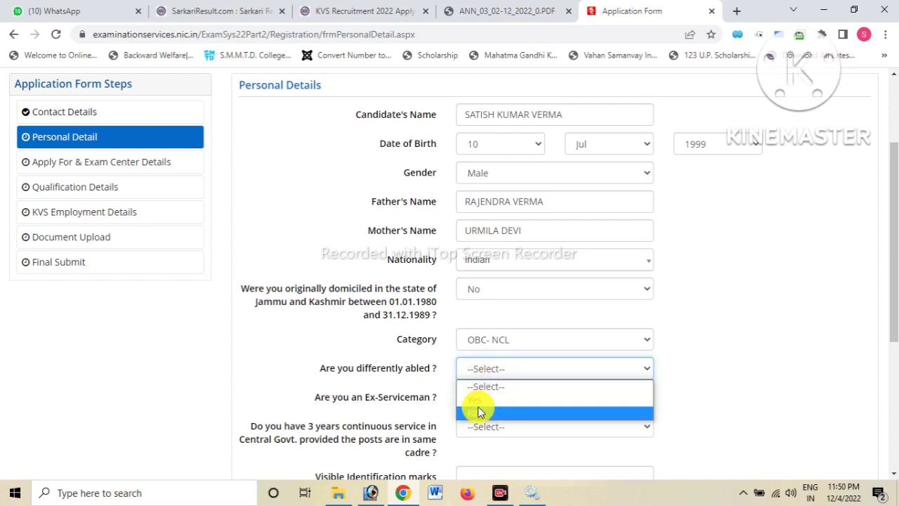
left_click(479, 411)
scroll(481, 380, "down", 1)
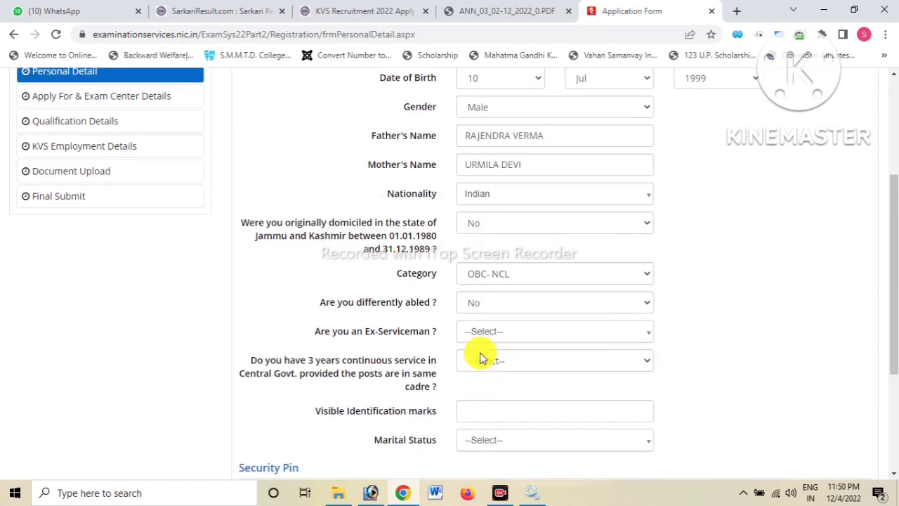
left_click(484, 337)
left_click(477, 406)
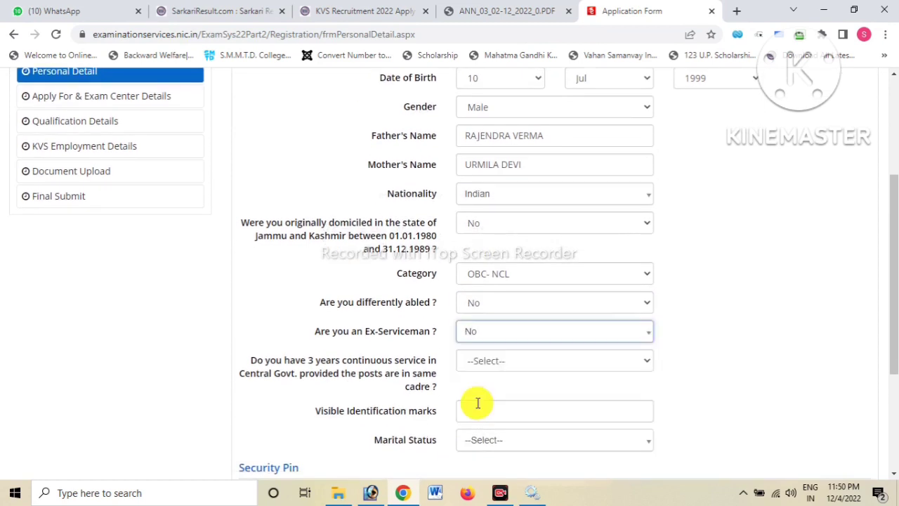
left_click(487, 362)
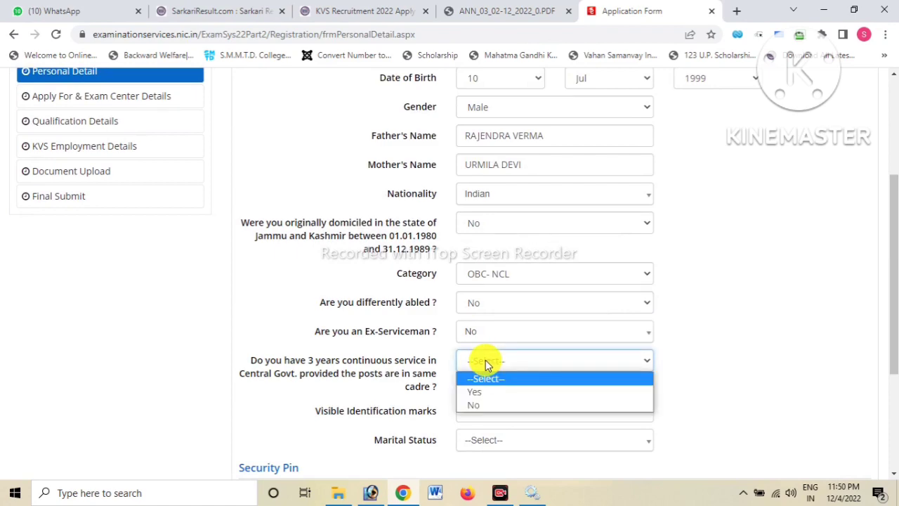
left_click(482, 405)
scroll(478, 365, "down", 2)
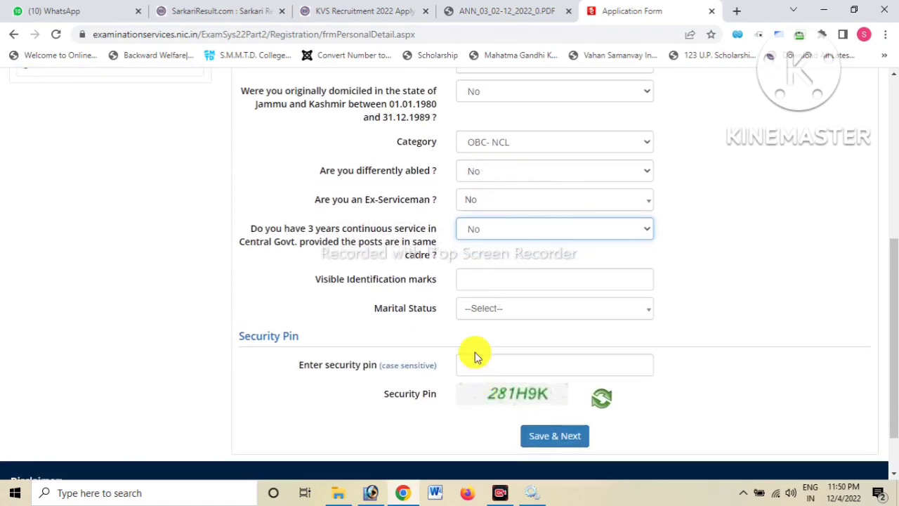
Enter the identification mark 'a', choose Single, add the security pin, then save and confirm.
left_click(480, 280)
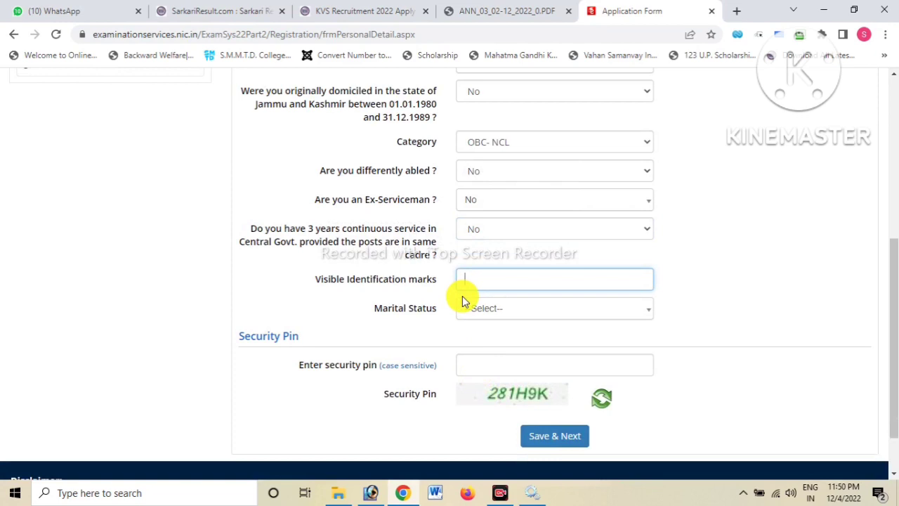
type("a cut mark on right leg")
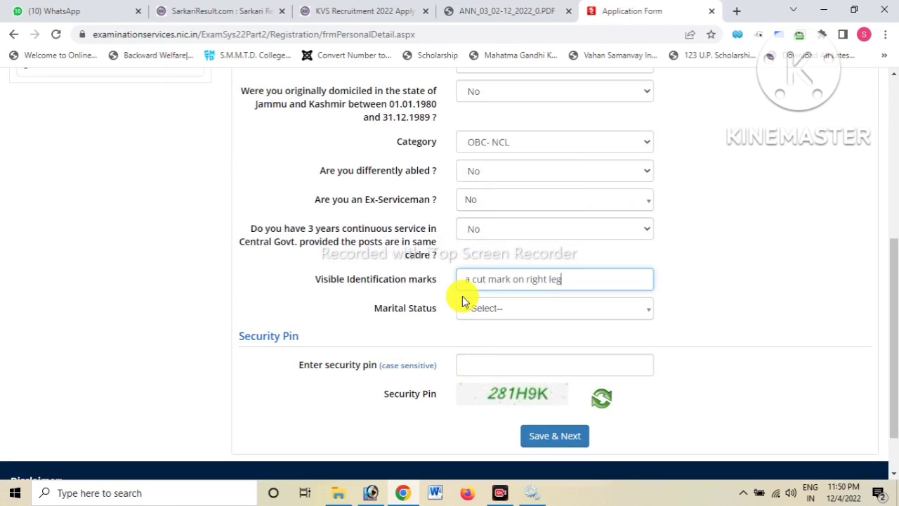
left_click(528, 312)
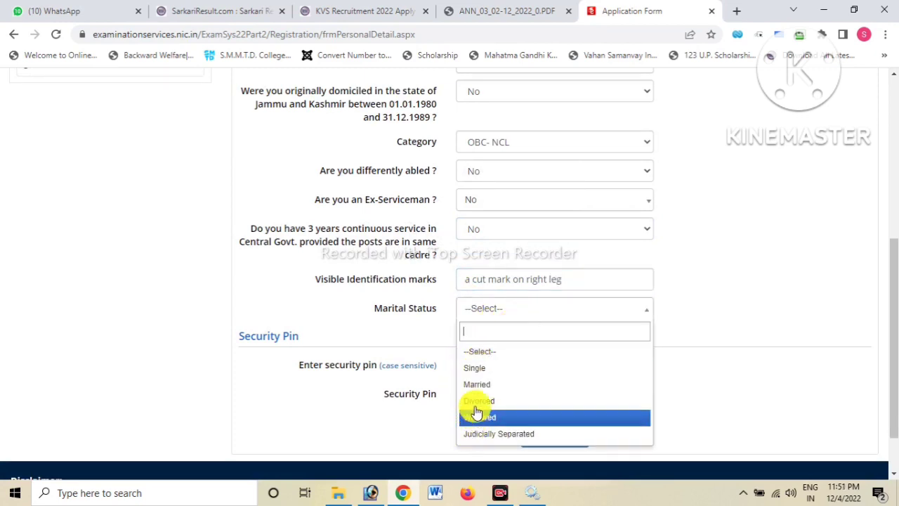
left_click(482, 368)
left_click(477, 368)
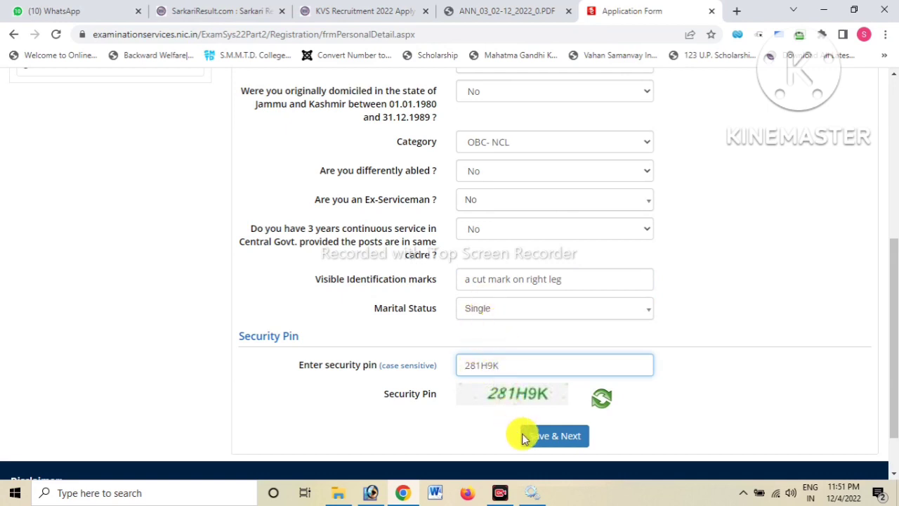
left_click(555, 436)
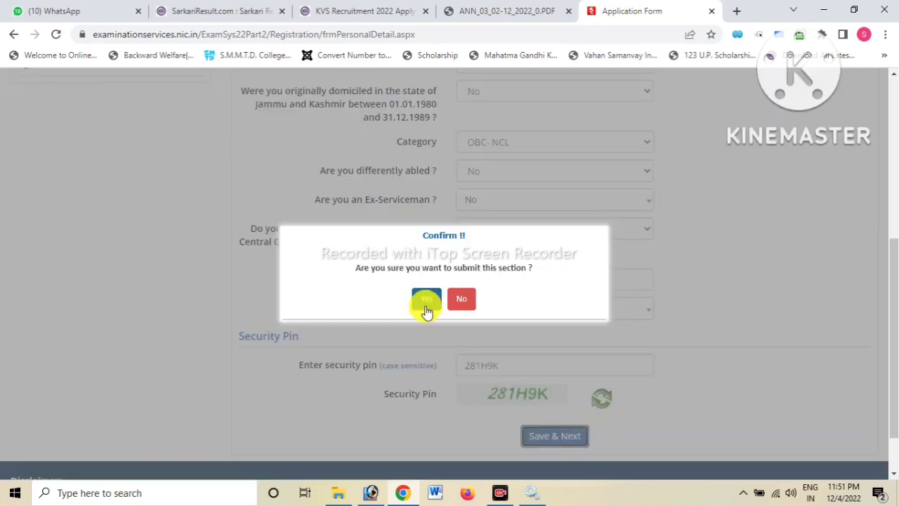
key("Return")
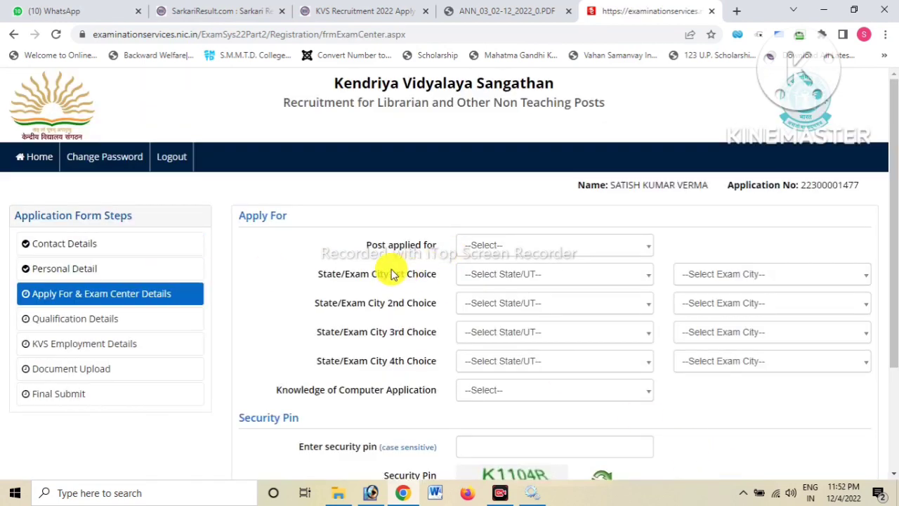
Select JUNIOR SECRETARIAT ASSISTANT as the post applied for.
left_click(496, 253)
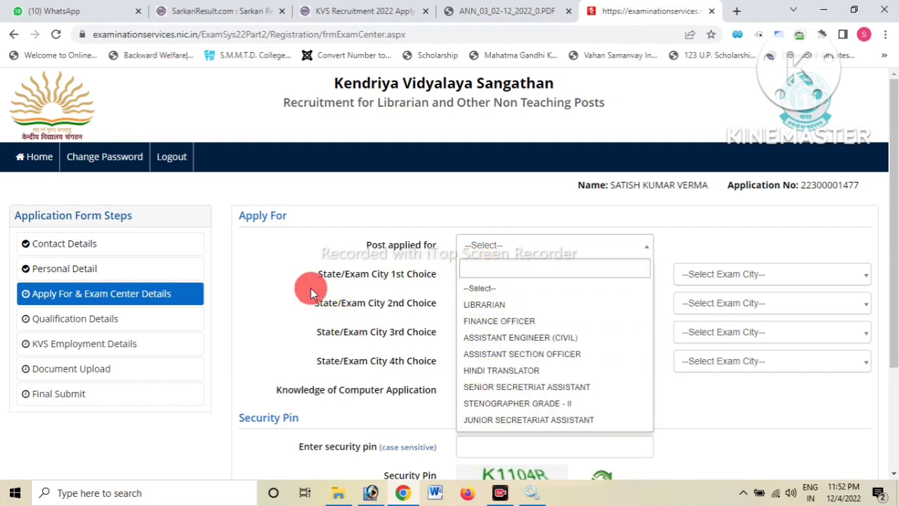
left_click(516, 288)
left_click(526, 280)
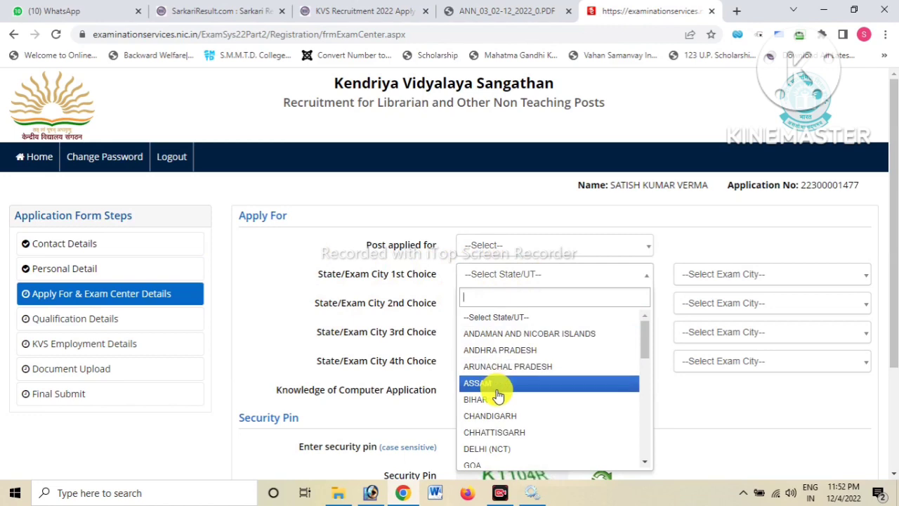
left_click(350, 346)
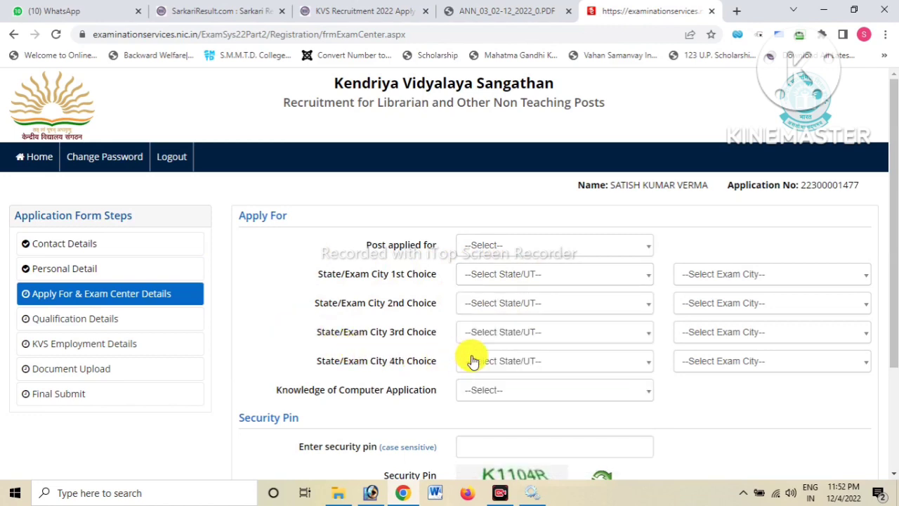
left_click(555, 246)
left_click(548, 419)
left_click(577, 247)
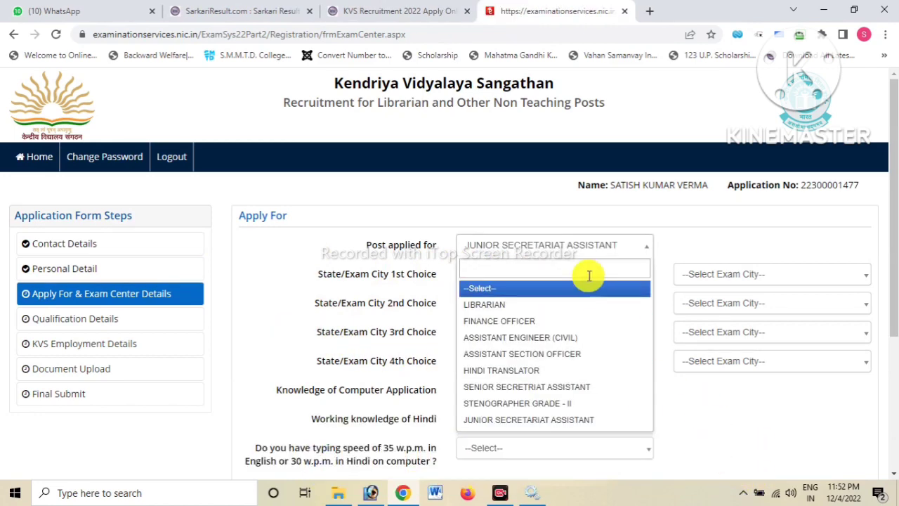
left_click(577, 247)
left_click(541, 250)
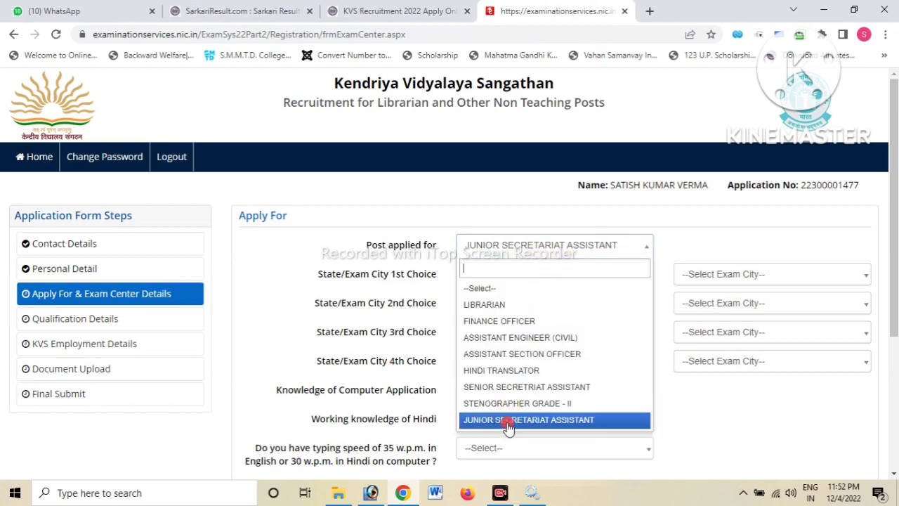
left_click(507, 421)
Choose UTTAR PRADESH as the state for each exam city choice, searching 'utt'.
left_click(485, 275)
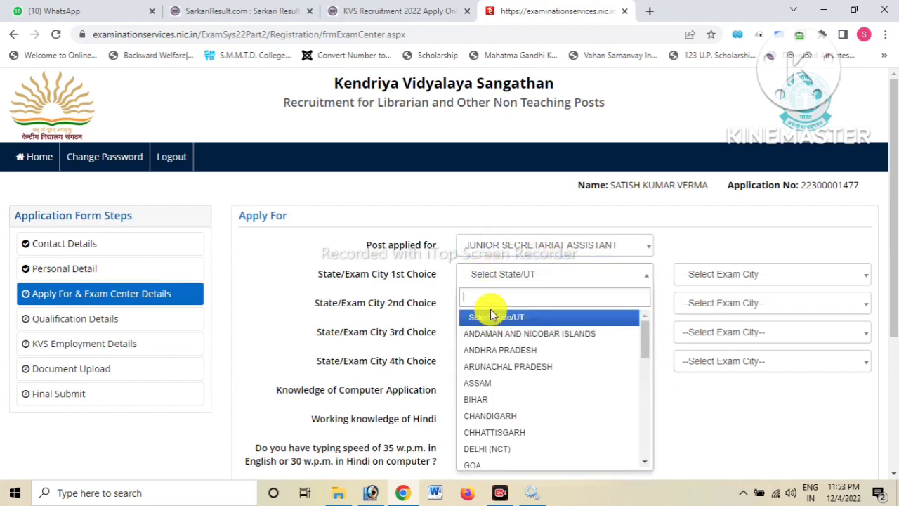
type("utt")
left_click(484, 317)
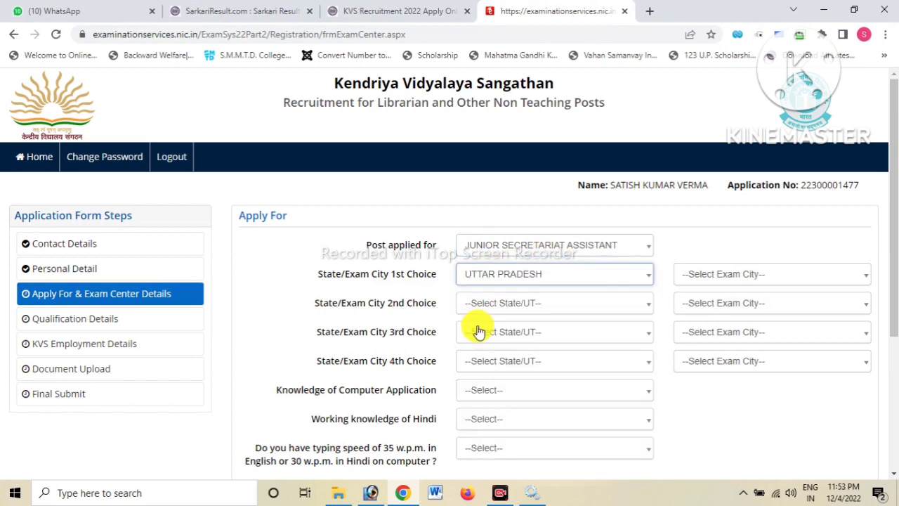
left_click(484, 305)
type("utt")
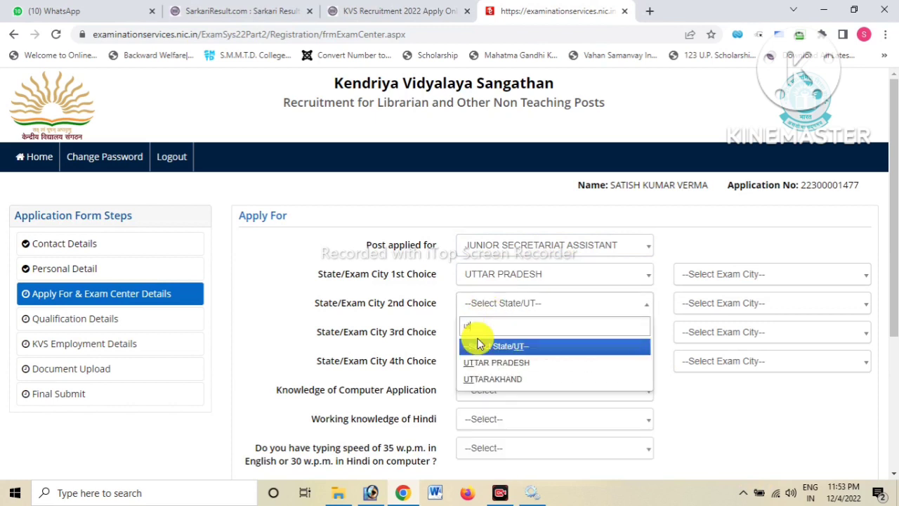
left_click(478, 344)
left_click(479, 334)
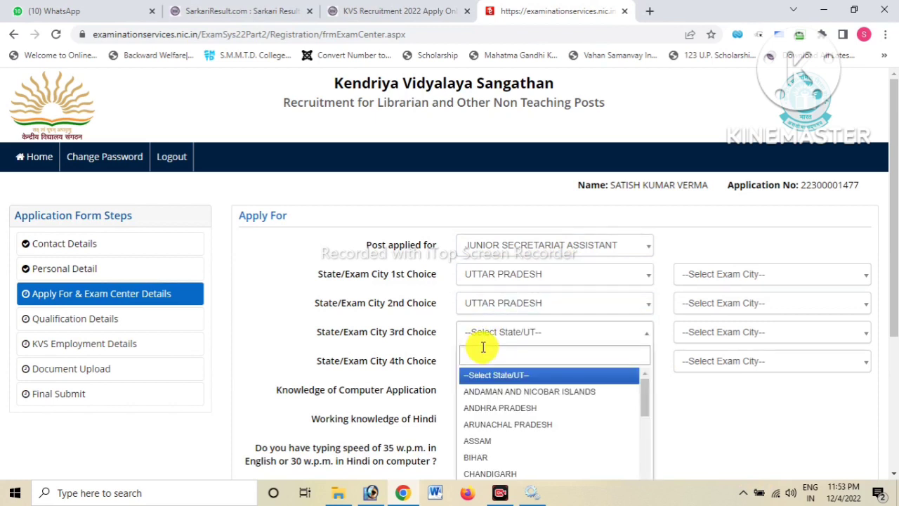
type("utt")
left_click(483, 376)
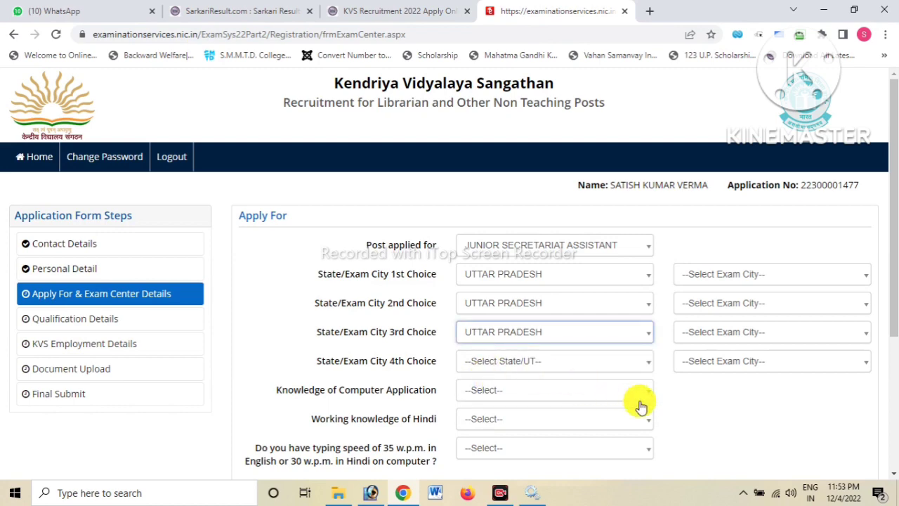
scroll(724, 465, "down", 1)
left_click(733, 211)
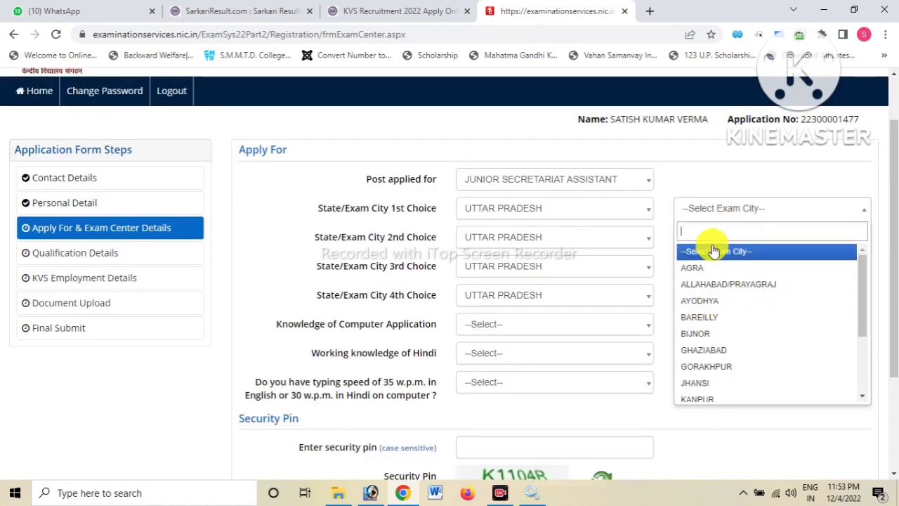
Pick Varanasi, Allahabad/Prayagraj, Lucknow, Gorakhpur as exam cities; answer Yes to computer, Hindi, typing-speed questions.
type("ba")
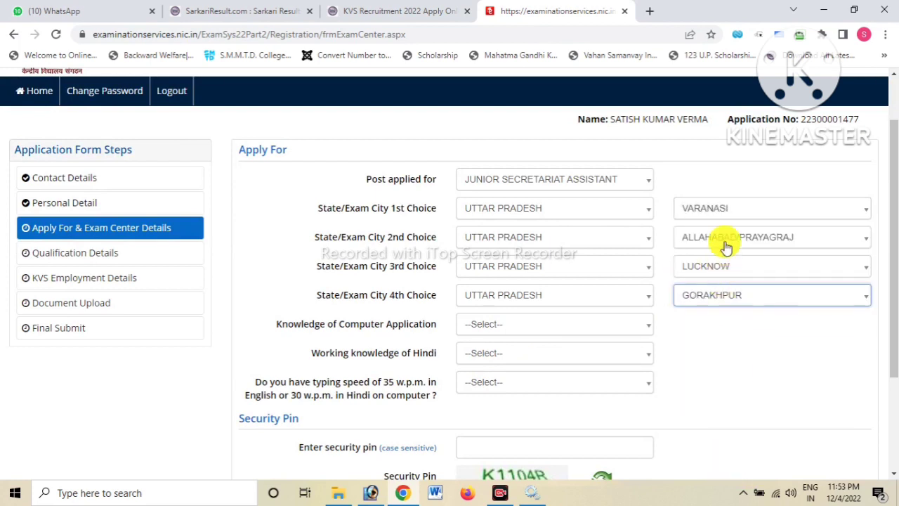
left_click(517, 327)
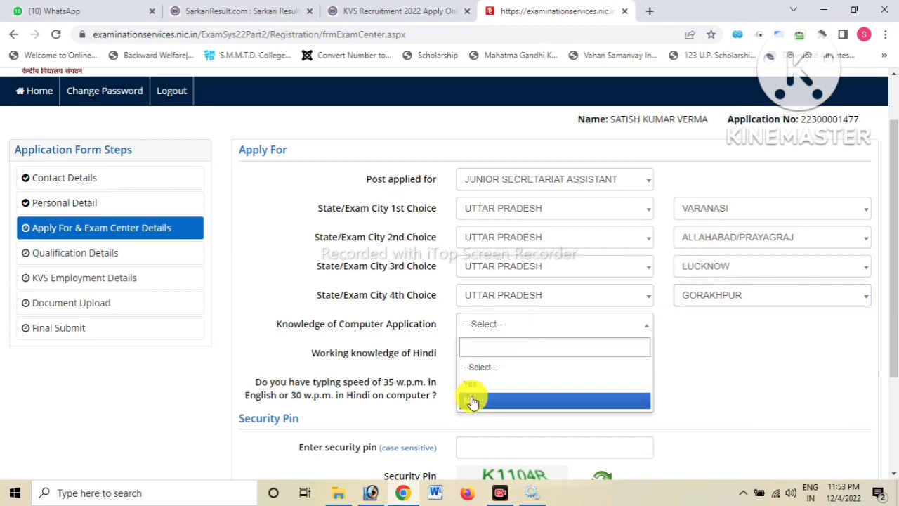
left_click(476, 383)
scroll(476, 383, "down", 1)
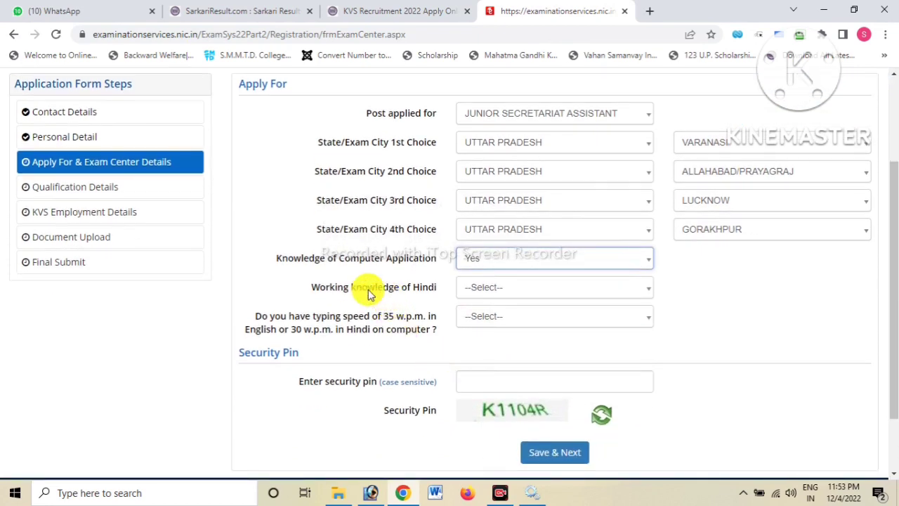
left_click(508, 297)
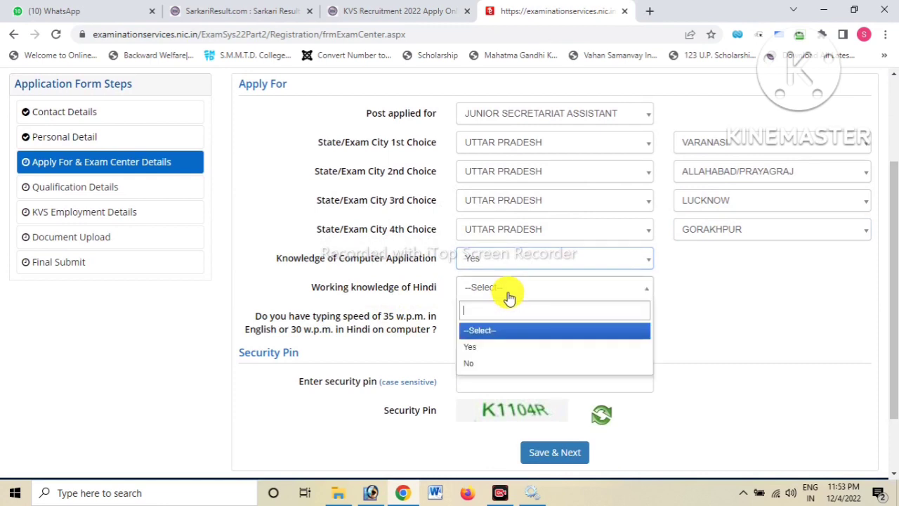
left_click(476, 349)
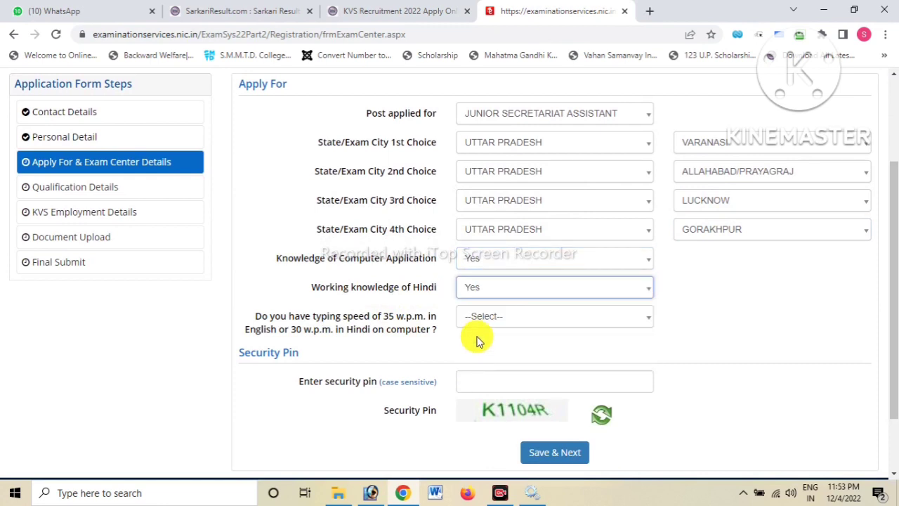
left_click(483, 325)
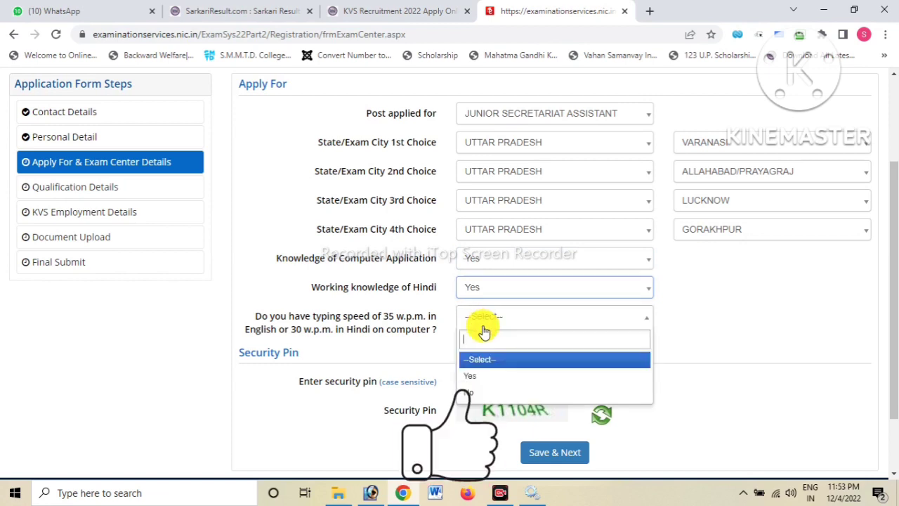
left_click(481, 378)
Enter the security pin, then save the exam centre section and confirm Yes.
left_click(480, 383)
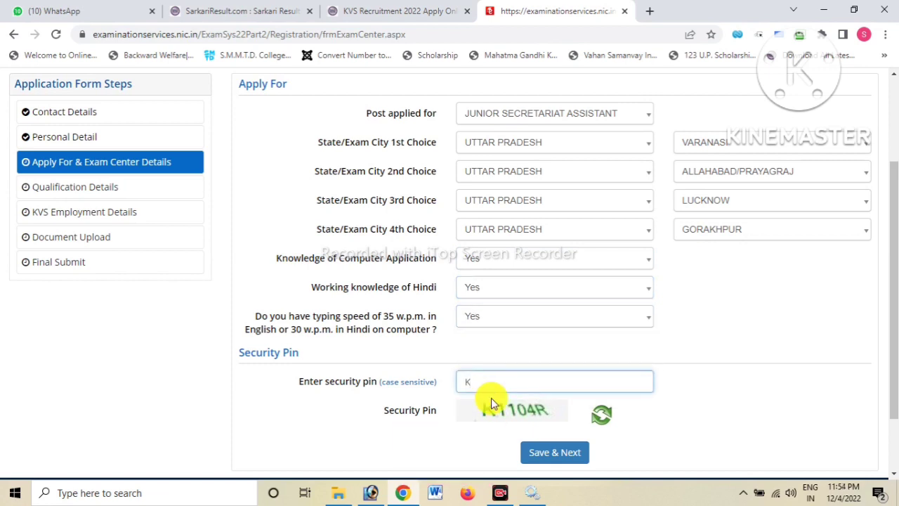
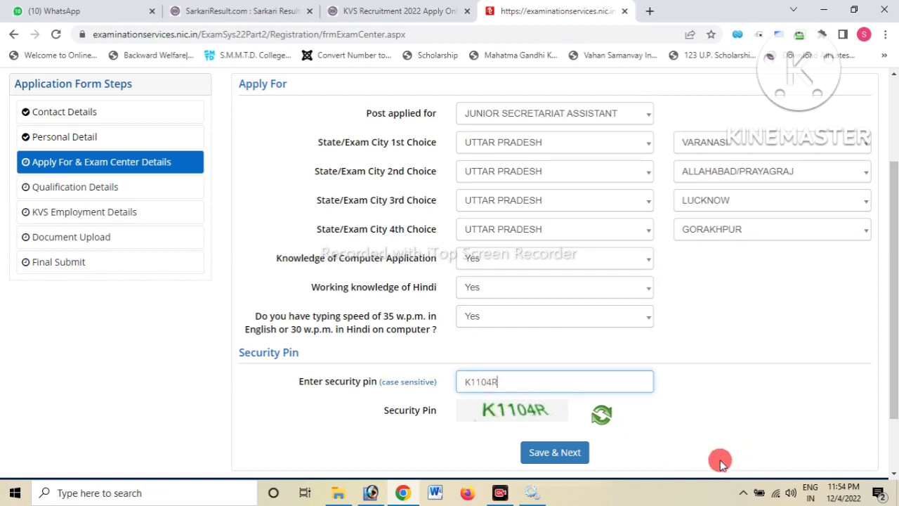
left_click(546, 453)
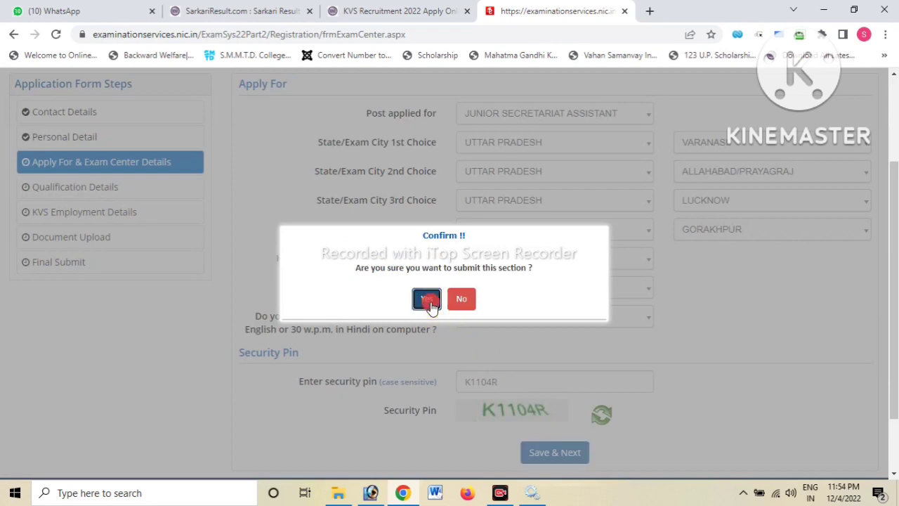
left_click(429, 301)
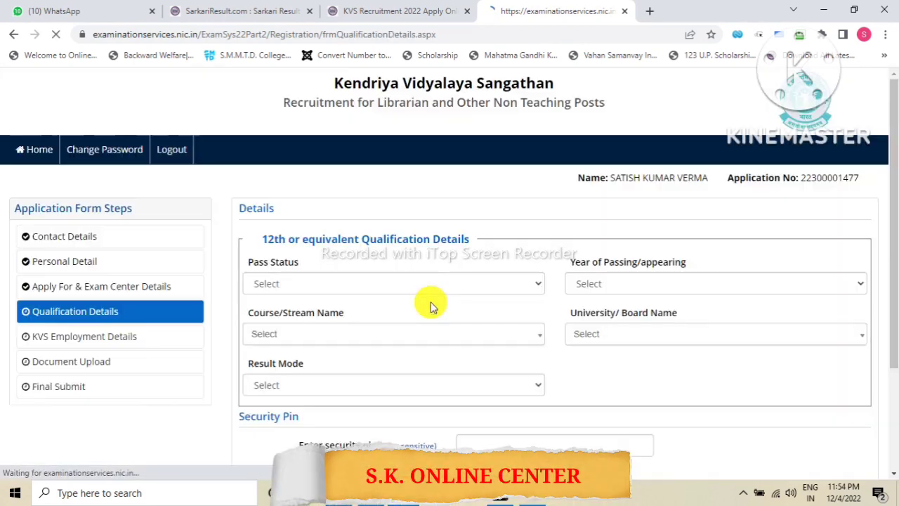
Mark the qualification Passed in 2016 with course Class 12th or equivalent.
left_click(316, 290)
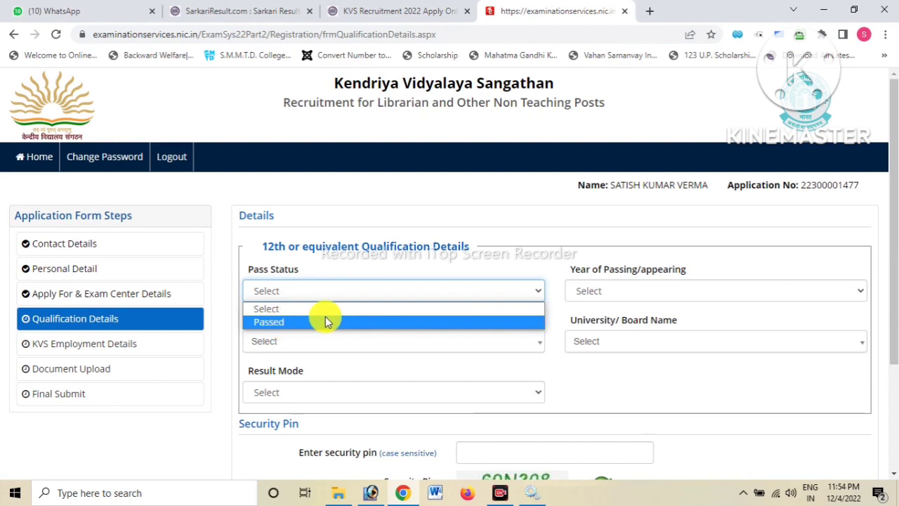
left_click(265, 322)
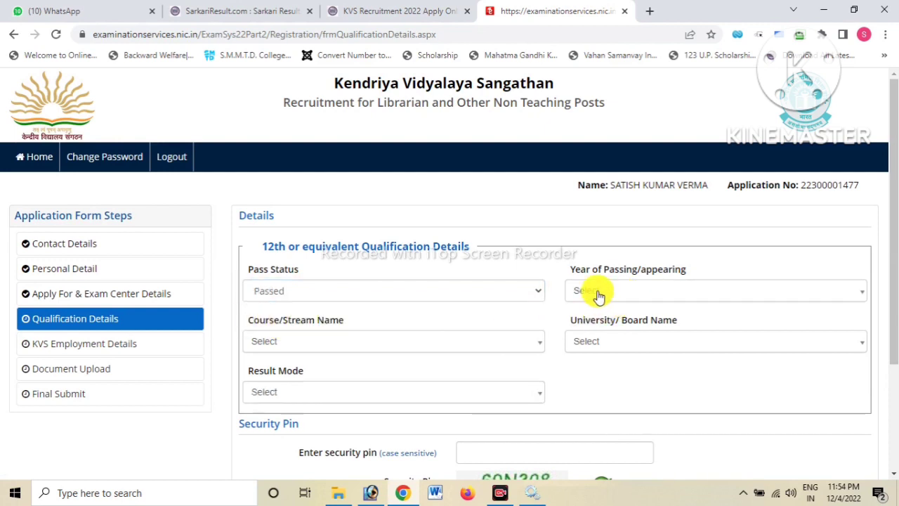
left_click(335, 291)
left_click(272, 322)
left_click(616, 291)
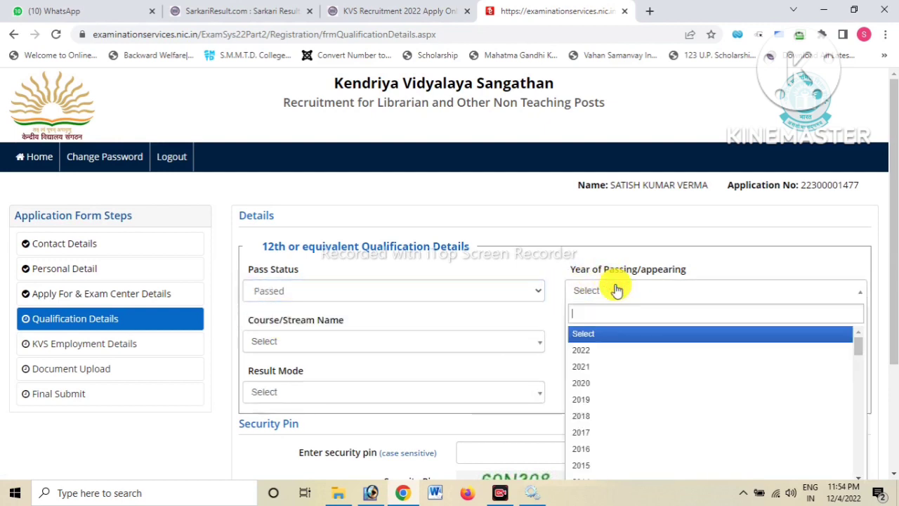
type("2016")
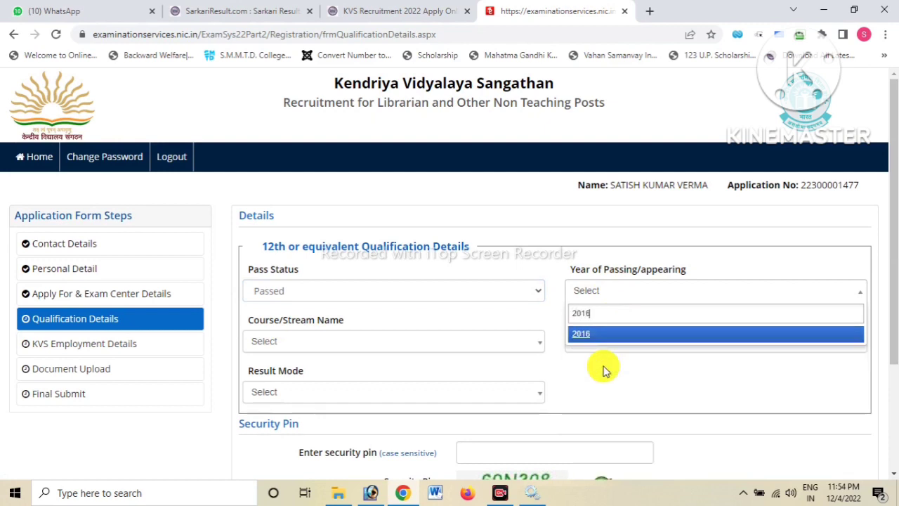
key("Return")
left_click(274, 342)
left_click(288, 402)
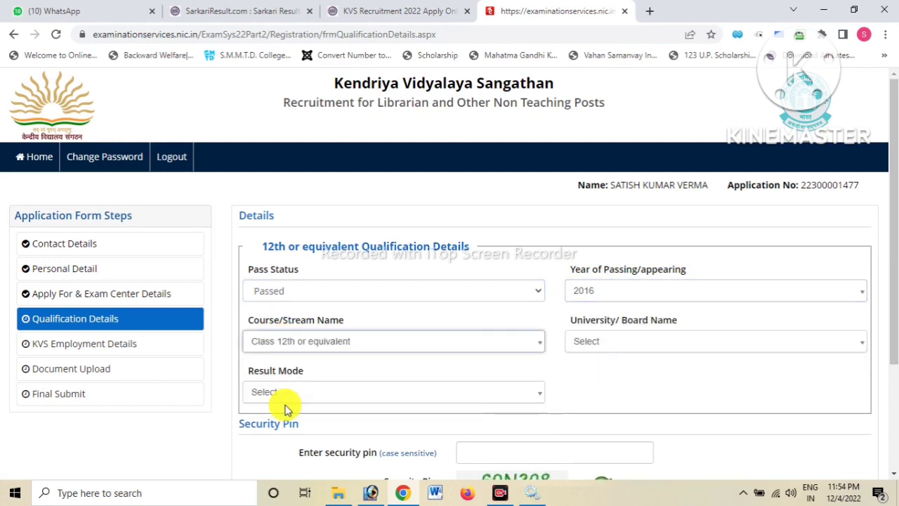
Enter board UP BOARD, result mode Percentage, and 413 of 500 marks (82.60%).
left_click(625, 344)
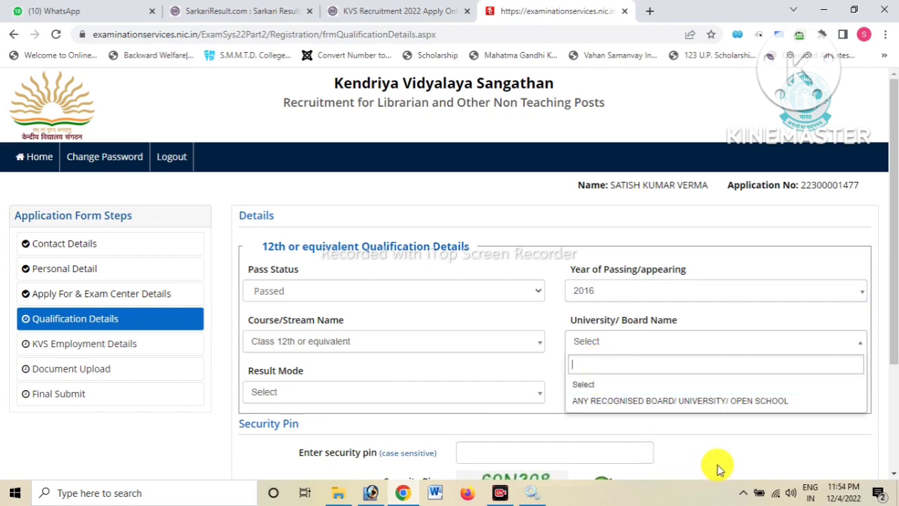
scroll(721, 463, "down", 1)
left_click(583, 275)
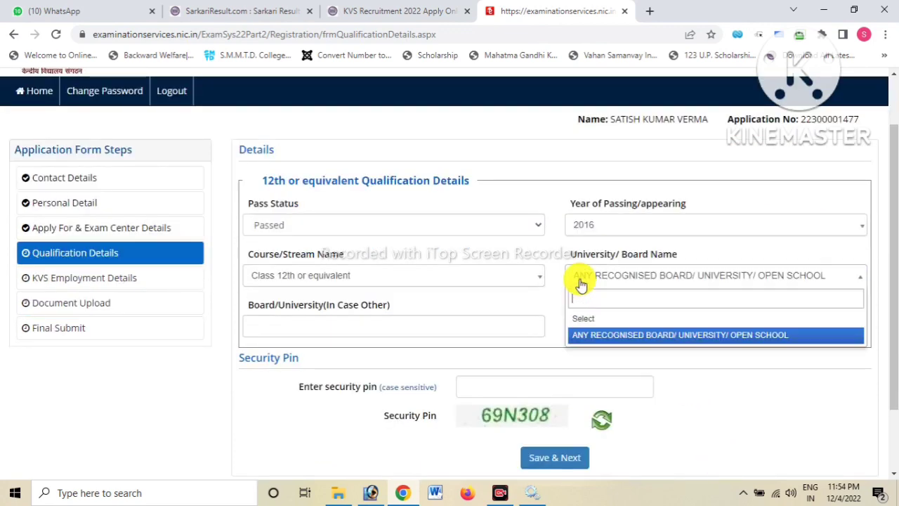
left_click(583, 329)
left_click(279, 331)
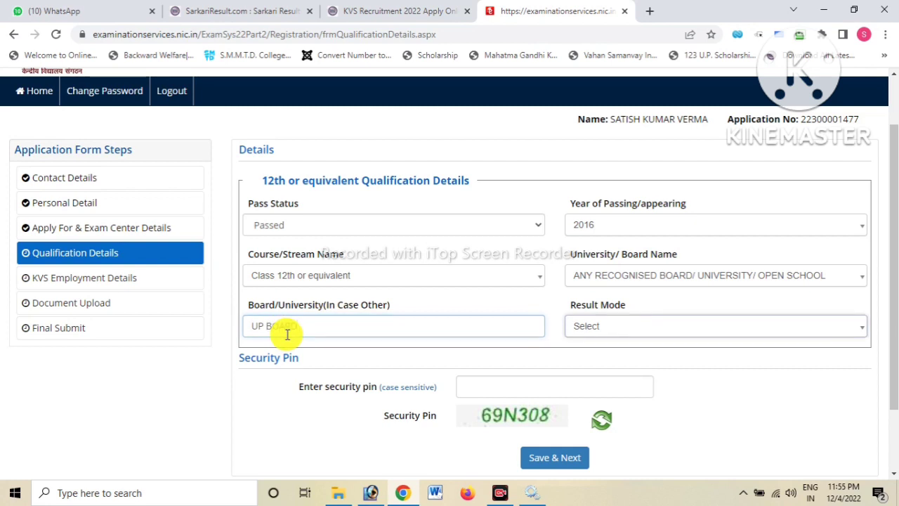
left_click(596, 326)
left_click(590, 385)
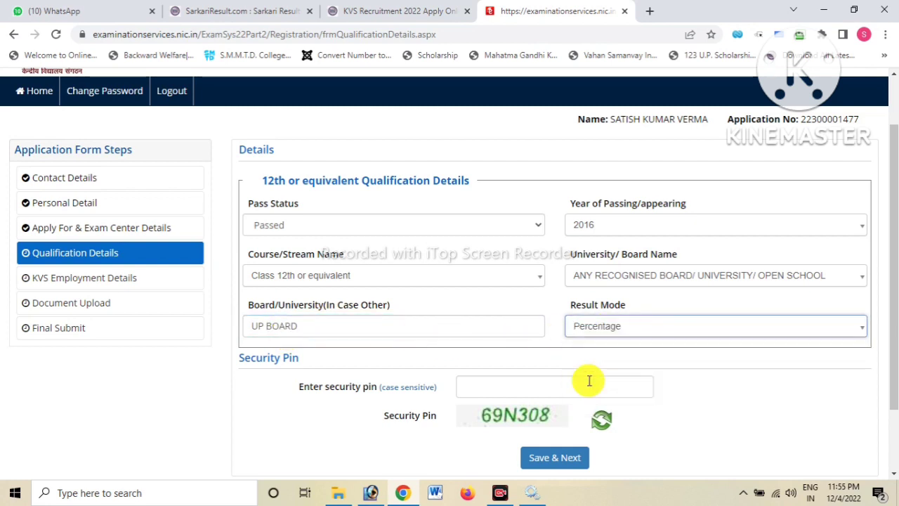
left_click(333, 377)
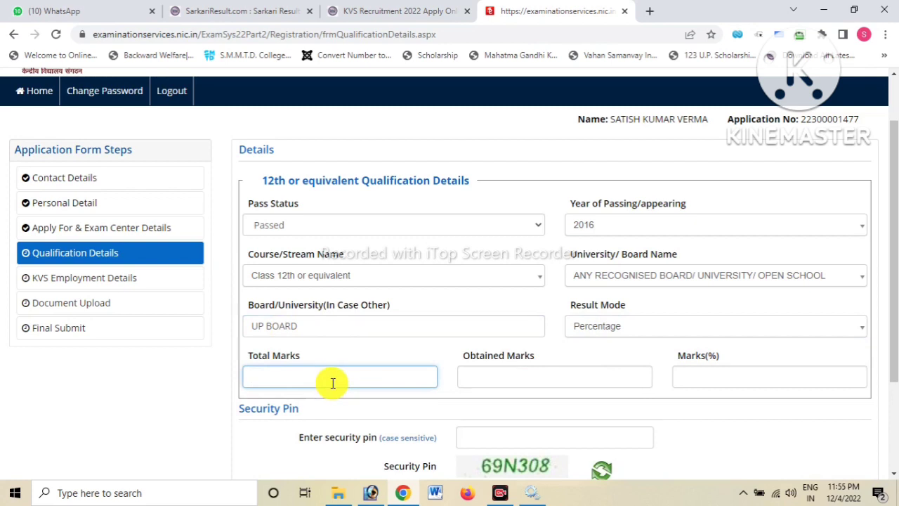
left_click(534, 376)
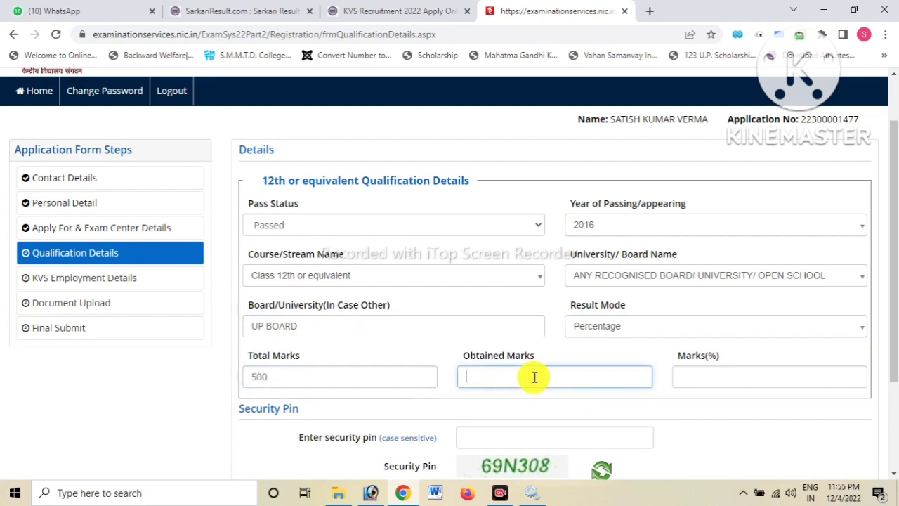
type("413")
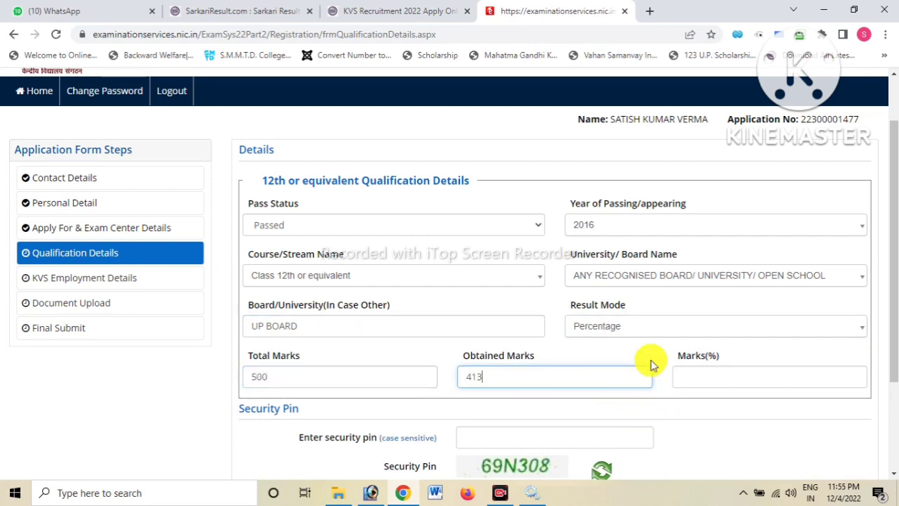
left_click(648, 359)
Enter the security pin, then save the qualification section and confirm Yes.
scroll(519, 407, "down", 1)
scroll(533, 402, "down", 1)
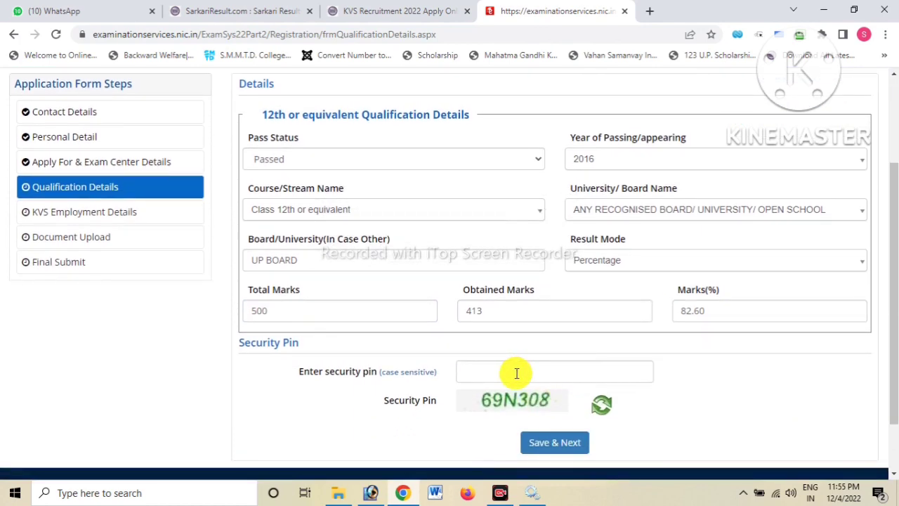
left_click(516, 373)
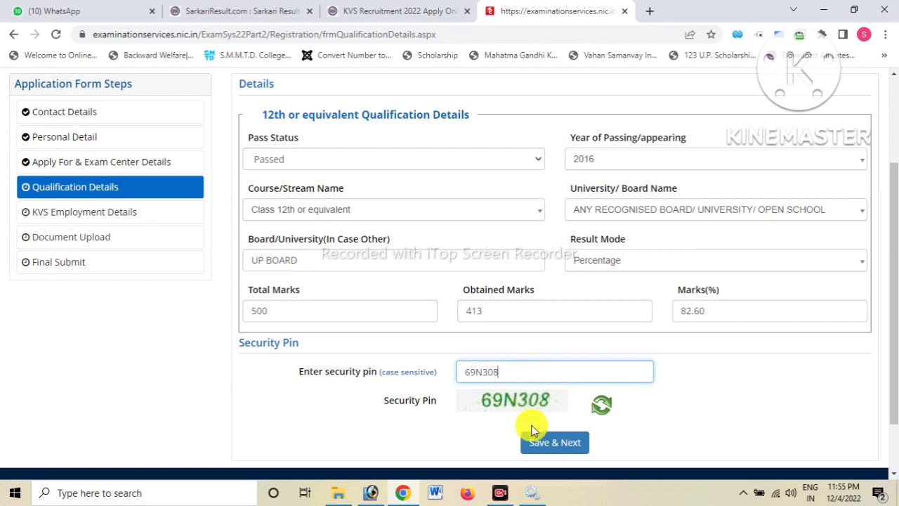
left_click(555, 442)
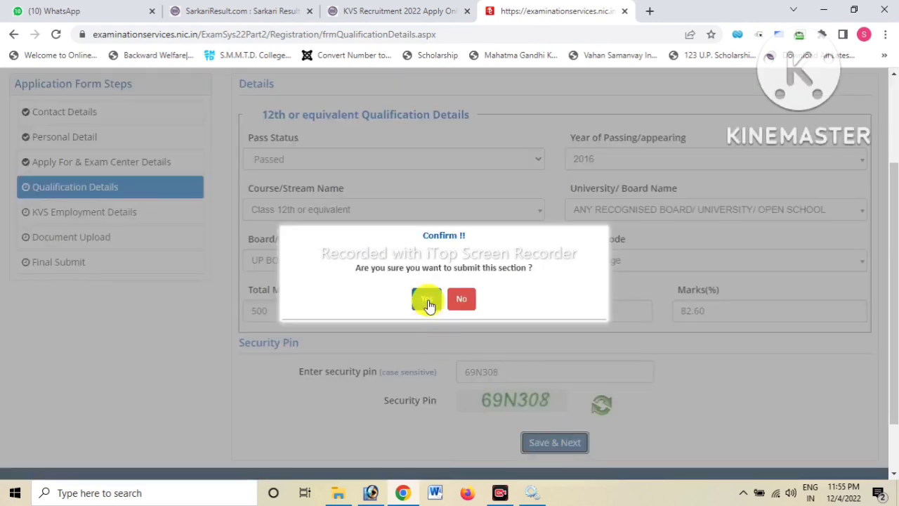
left_click(427, 301)
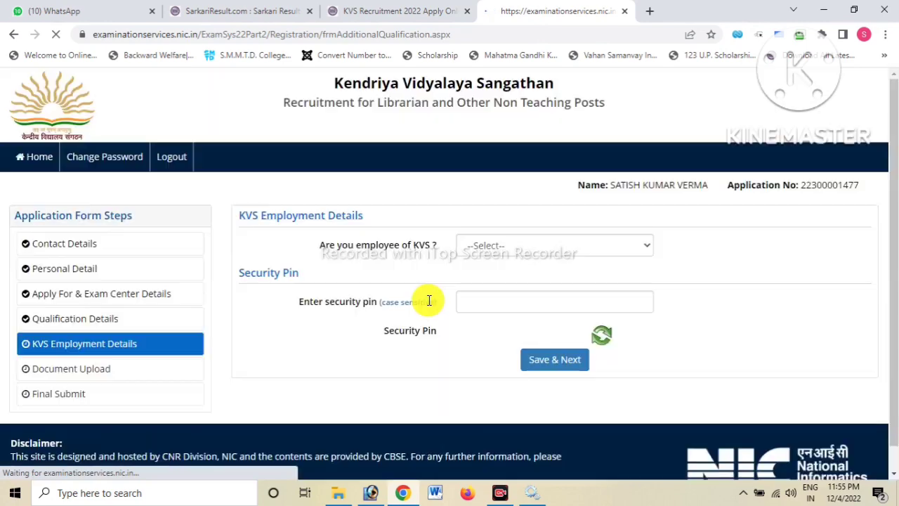
Answer No to 'Are you employee of KVS?', enter the security pin, save and confirm.
left_click(505, 253)
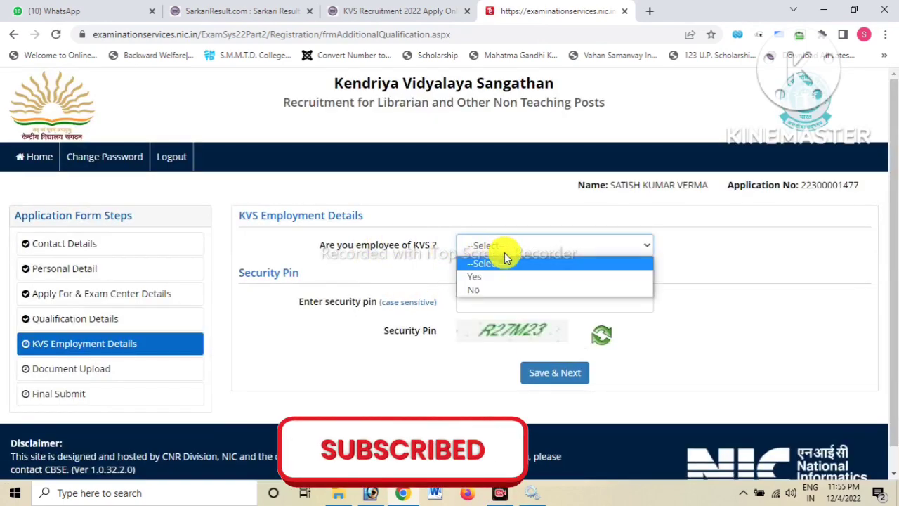
left_click(477, 290)
left_click(496, 308)
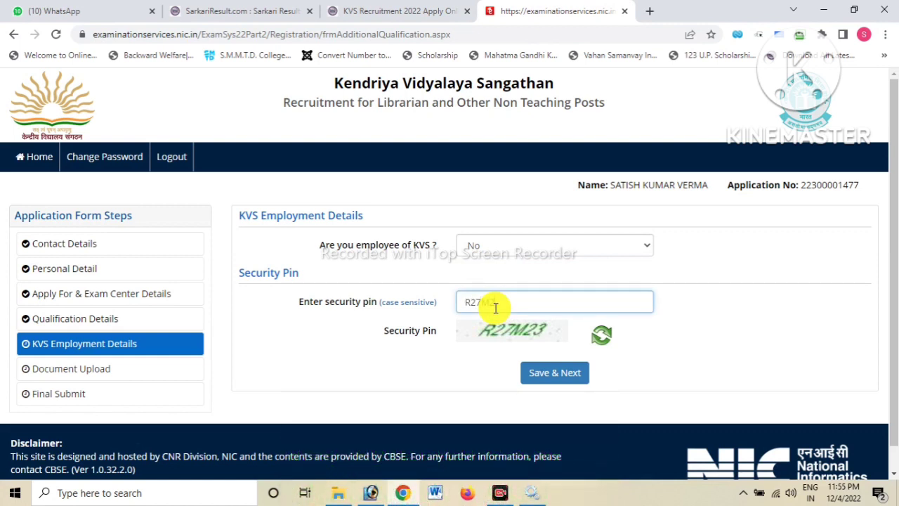
left_click(552, 376)
left_click(424, 301)
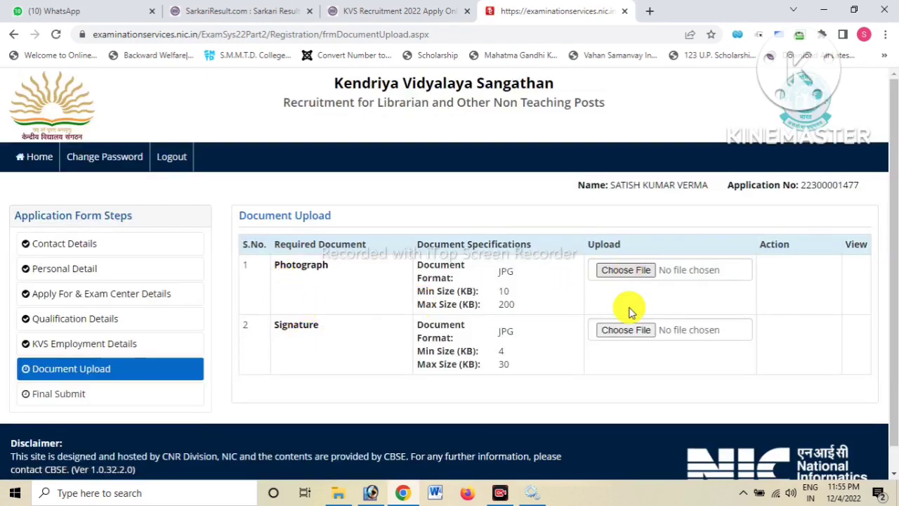
Choose rr.JPG as the photograph and finish its crop in Edit Image.
scroll(632, 401, "down", 1)
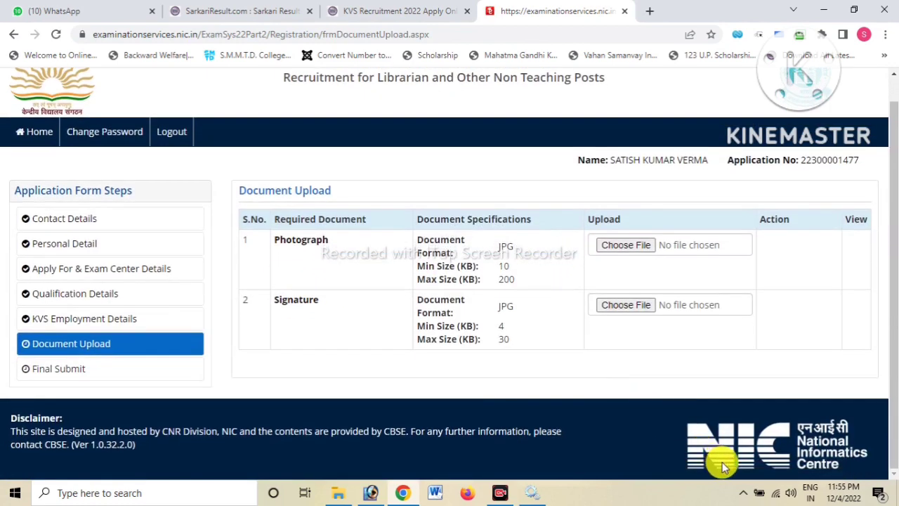
left_click(682, 245)
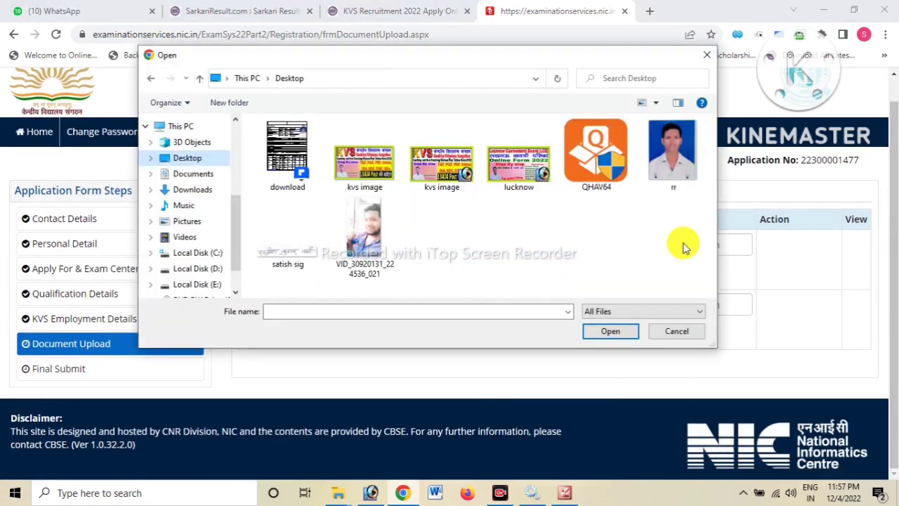
left_click(678, 151)
left_click(598, 335)
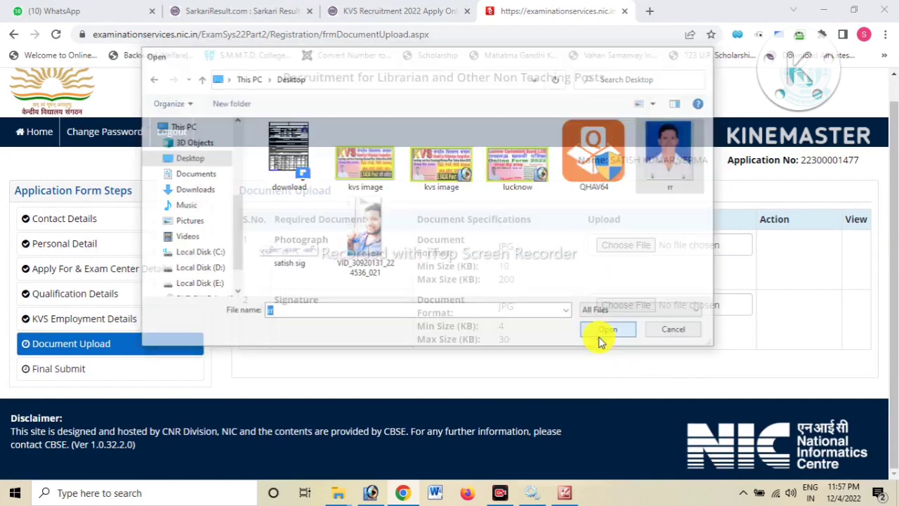
scroll(488, 307, "down", 10)
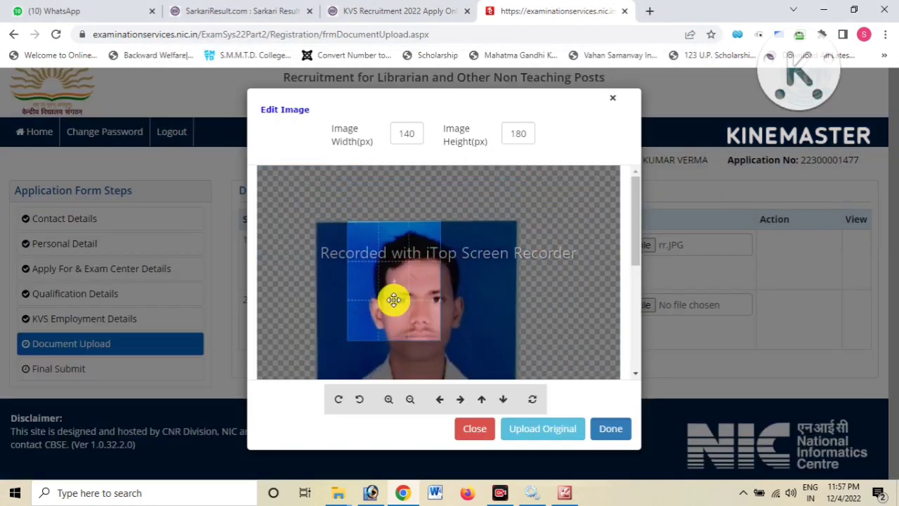
left_click(565, 430)
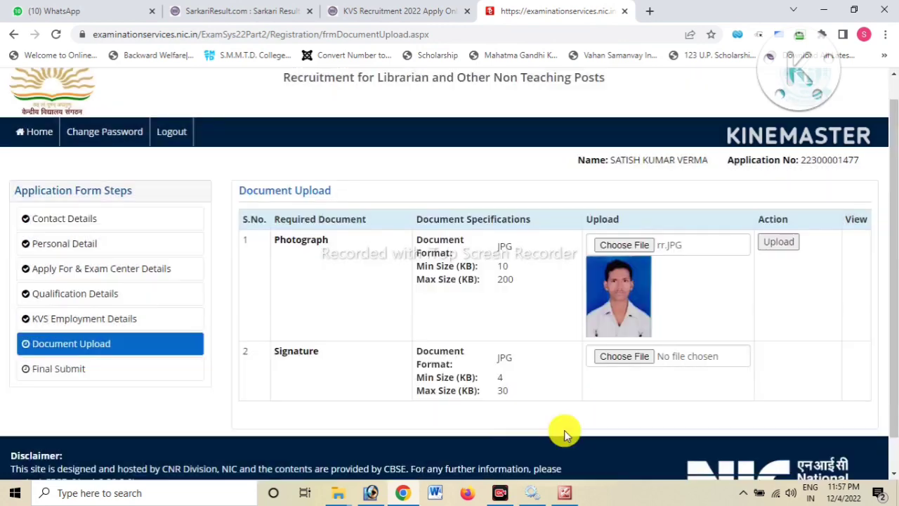
Upload the photograph, dismiss the success alert, and start choosing the signature file.
left_click(779, 242)
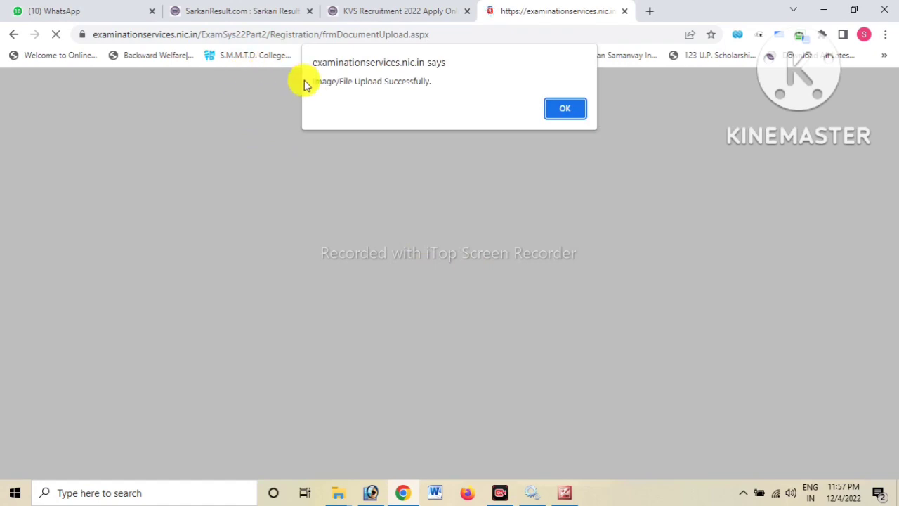
left_click(568, 112)
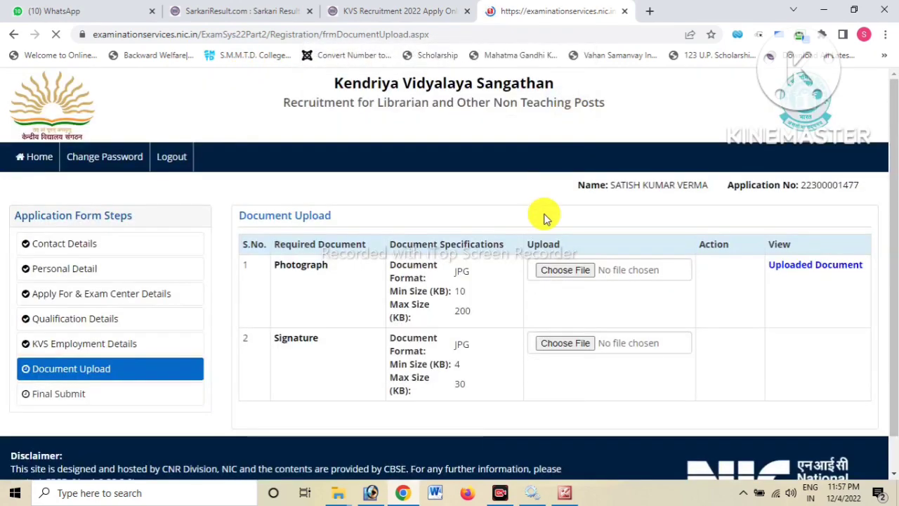
left_click(565, 303)
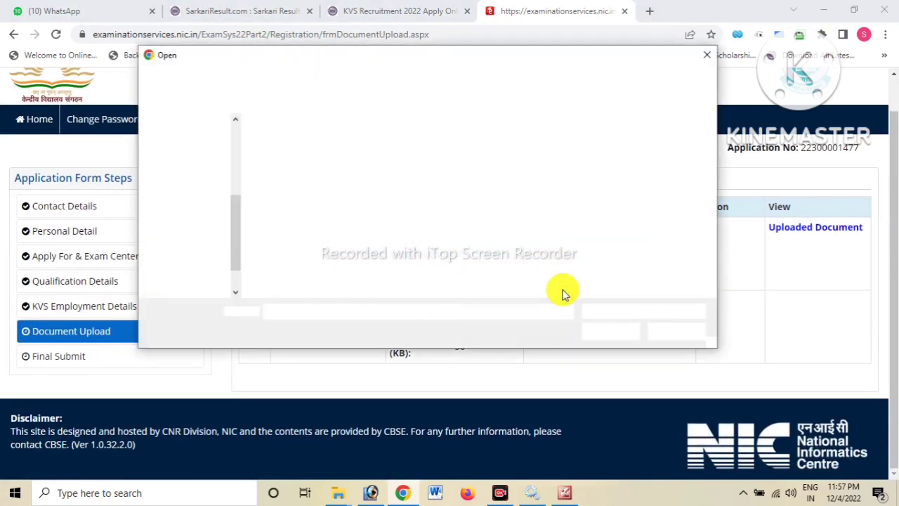
Pick the satish sig signature file and resize its width from 300 to 350, then 400.
left_click(299, 247)
left_click(610, 333)
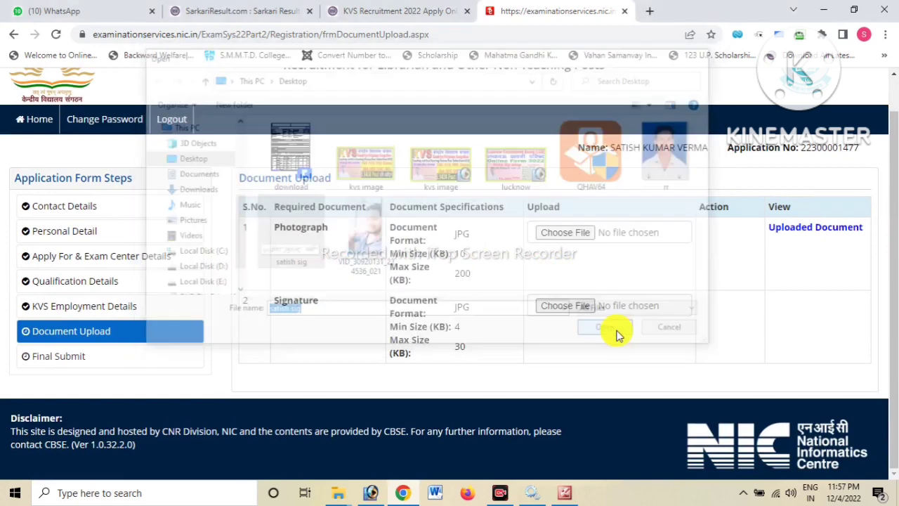
scroll(417, 194, "down", 4)
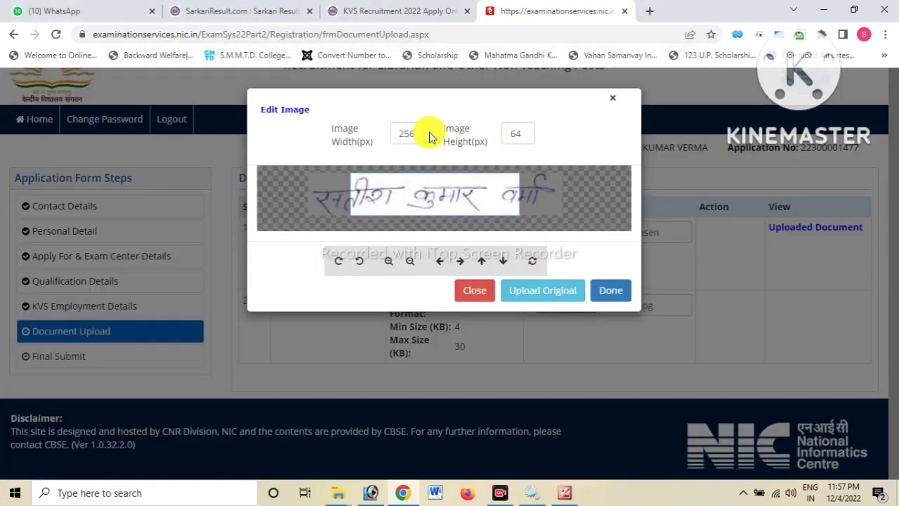
left_click_drag(421, 130, 373, 136)
type("3")
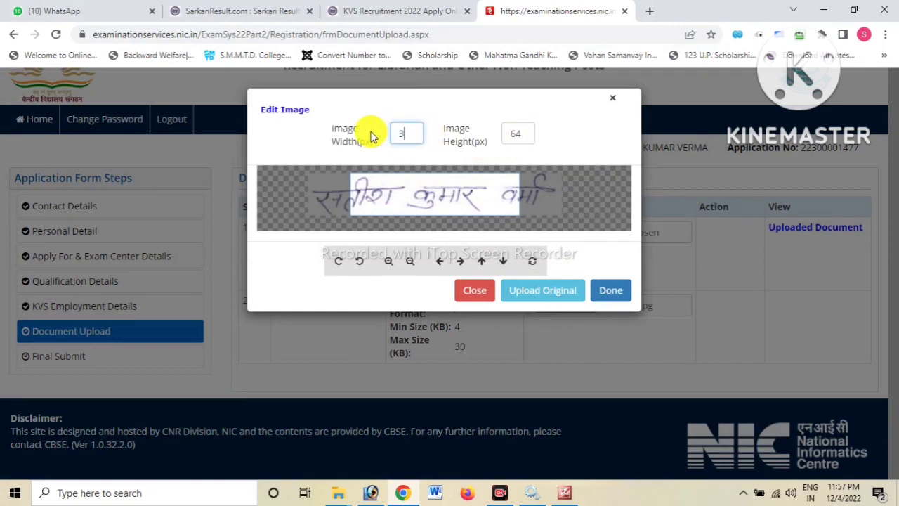
type("00")
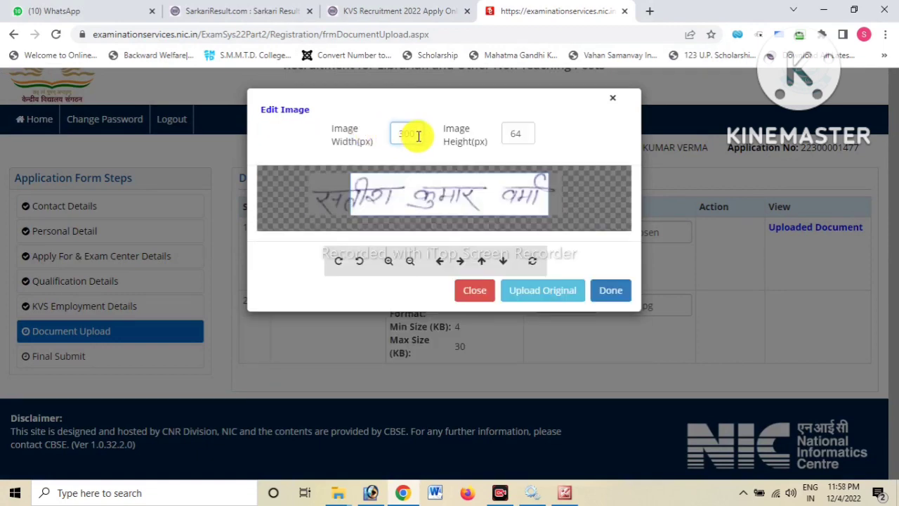
left_click_drag(413, 135, 337, 141)
type("350")
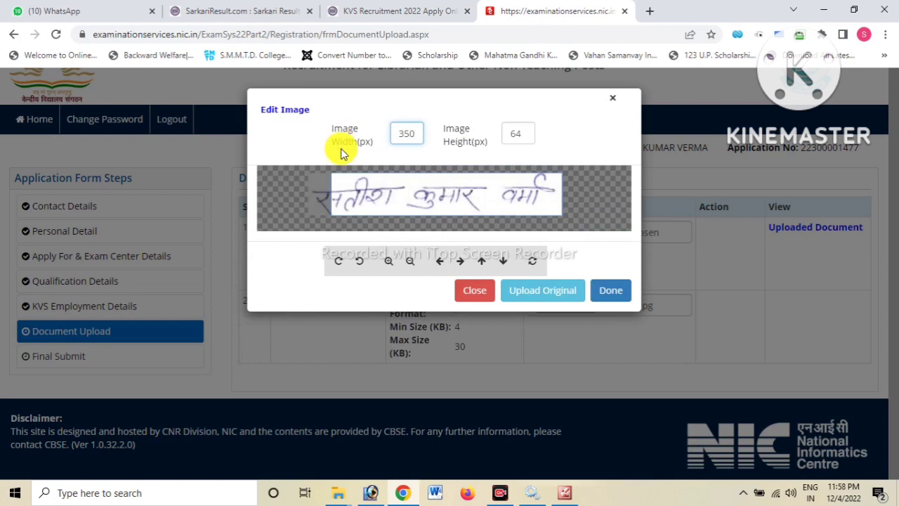
left_click_drag(421, 136, 362, 145)
type("40")
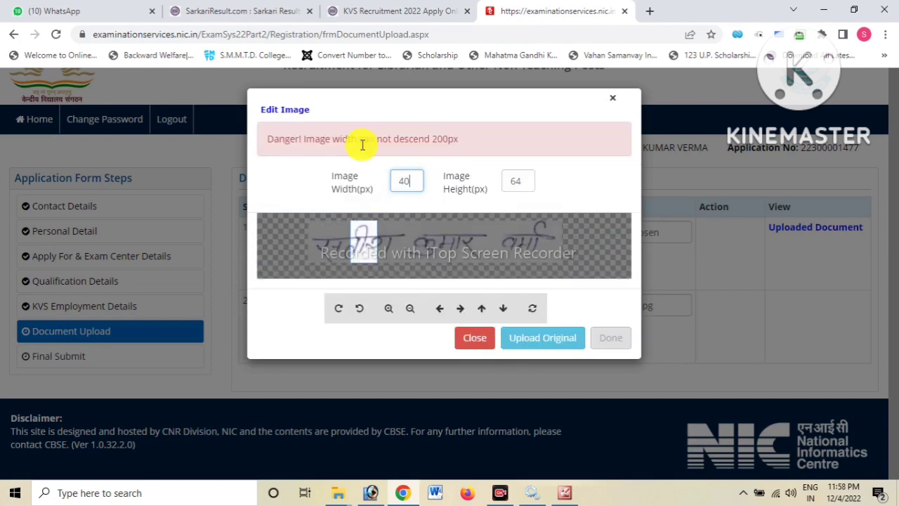
type("0")
Upload the signature uncropped and dismiss the upload success alert.
left_click(524, 293)
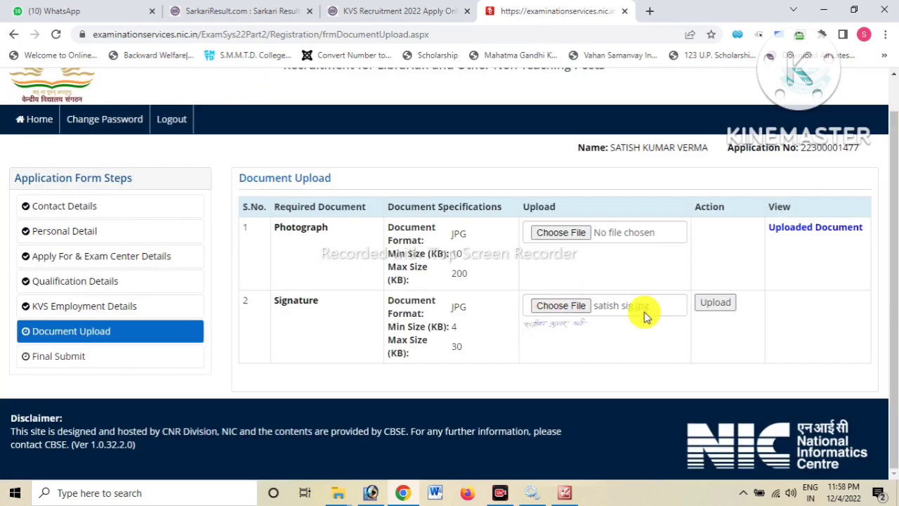
left_click(712, 304)
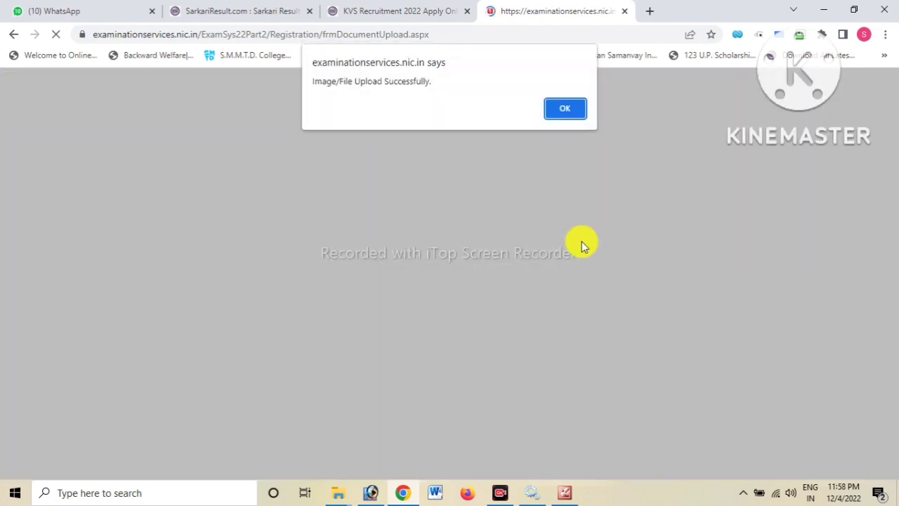
left_click(555, 110)
scroll(562, 281, "down", 2)
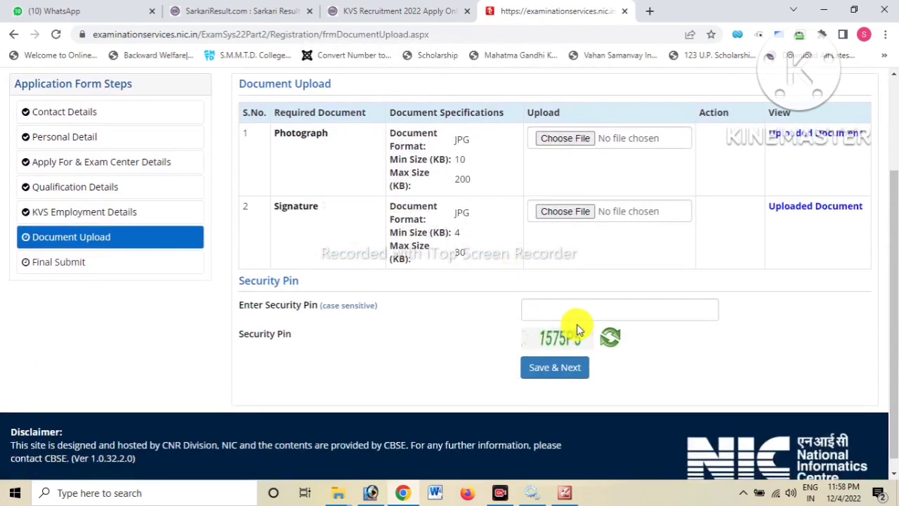
left_click(581, 314)
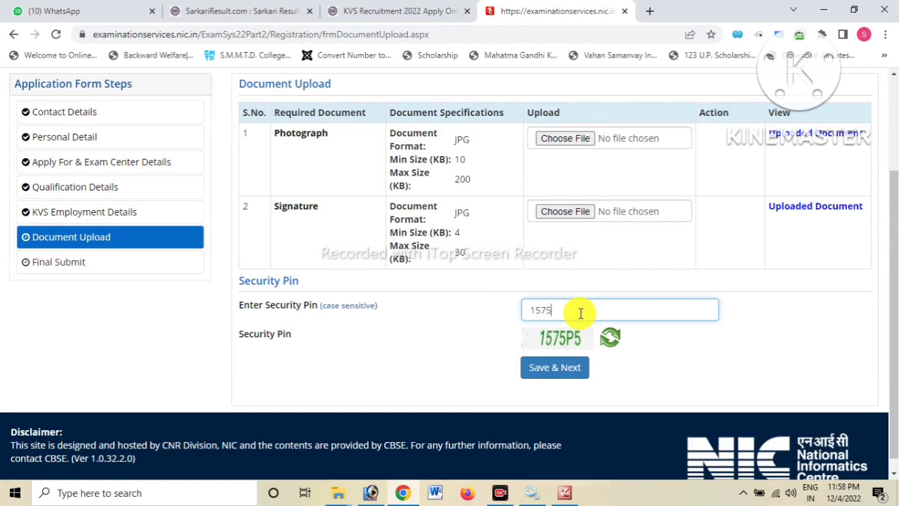
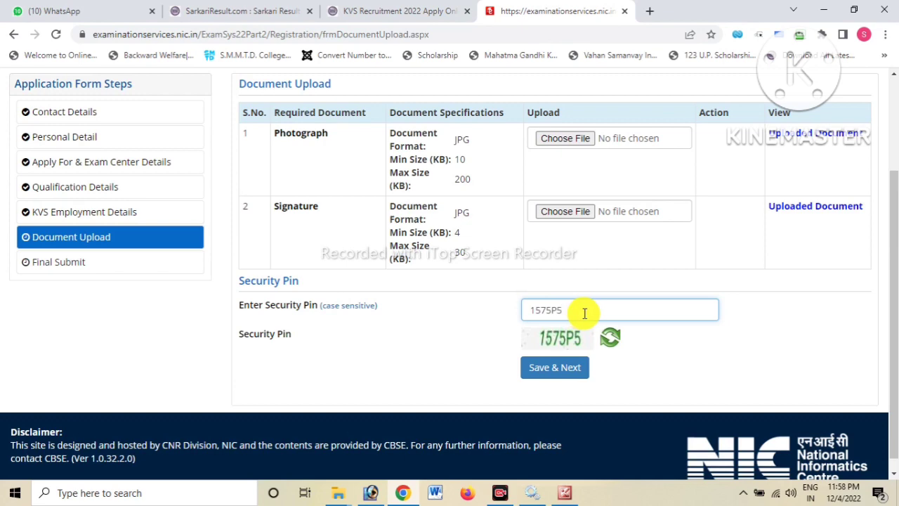
left_click(571, 369)
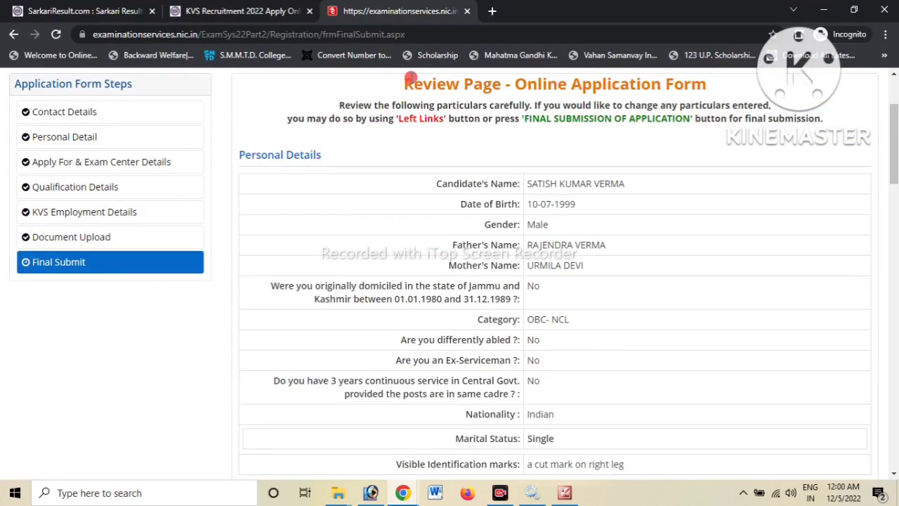
left_click_drag(414, 85, 676, 109)
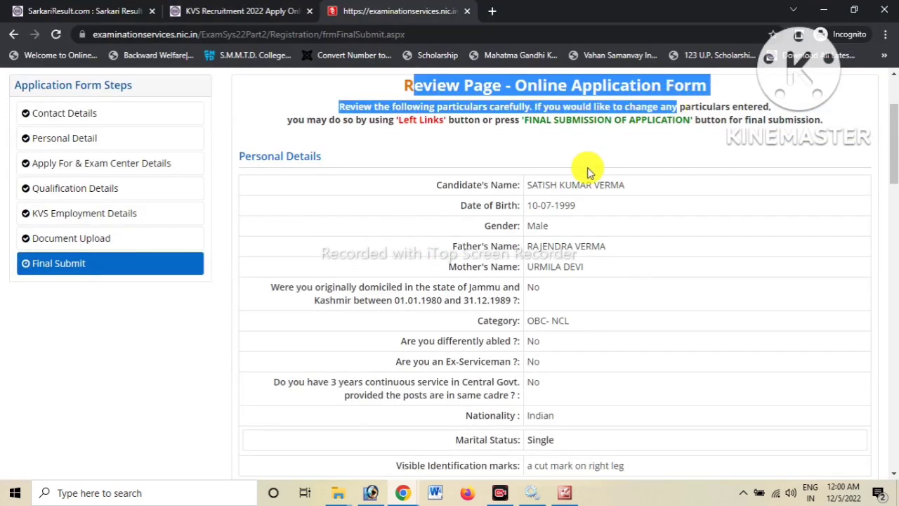
Mark My Name and Father's Name as verified on the Review Page and confirm final submission.
left_click(589, 172)
scroll(583, 172, "down", 10)
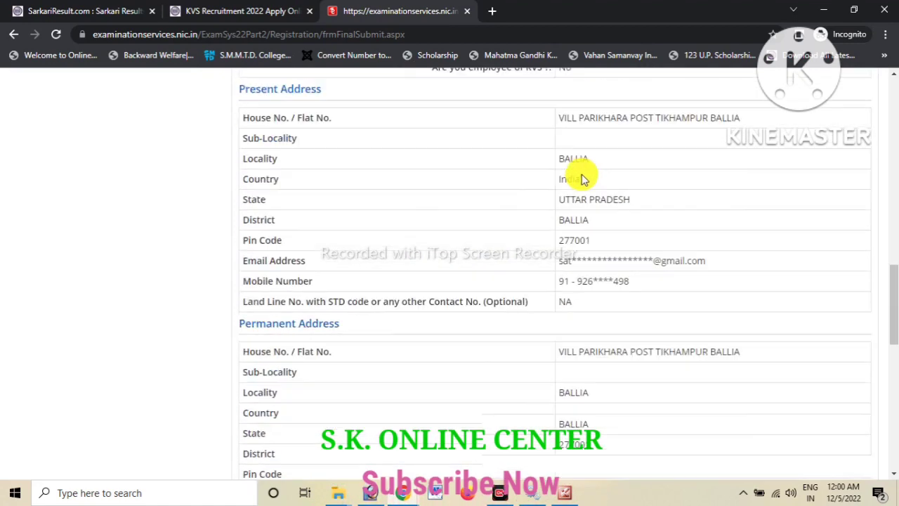
scroll(581, 180, "down", 10)
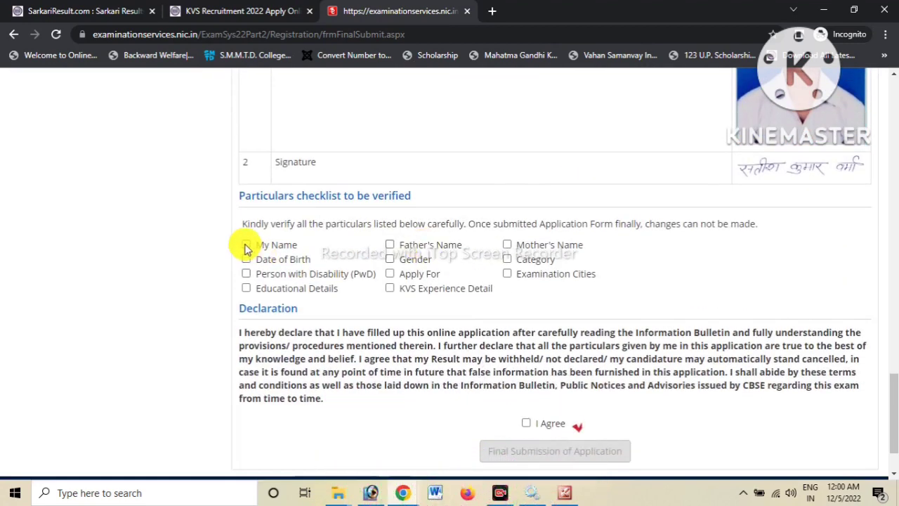
left_click(246, 245)
left_click(390, 245)
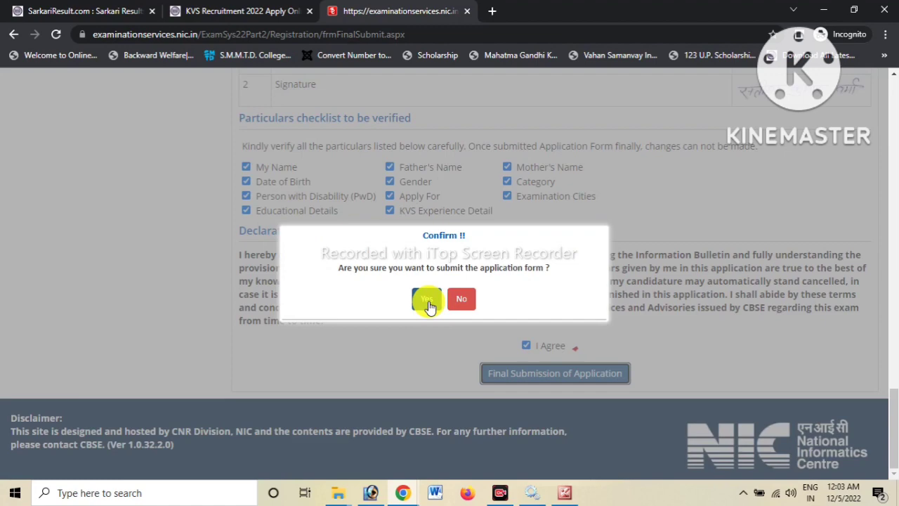
left_click(428, 301)
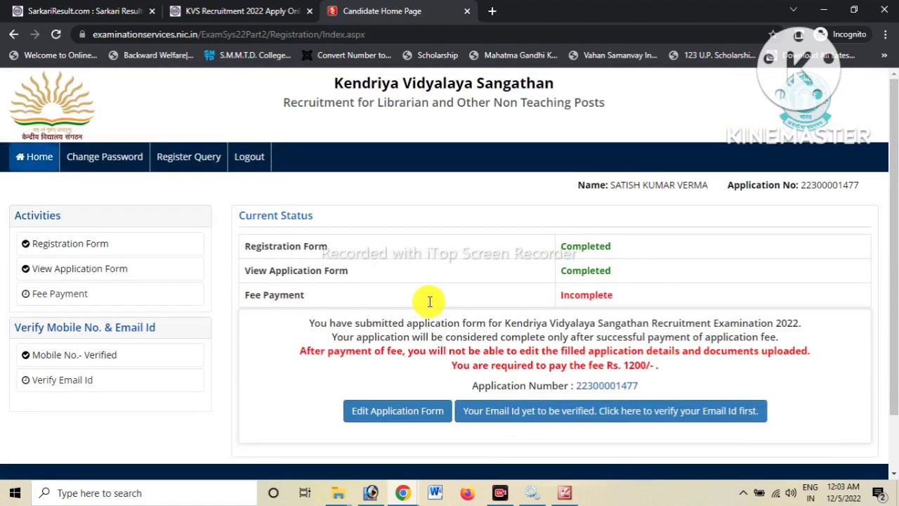
scroll(408, 351, "down", 2)
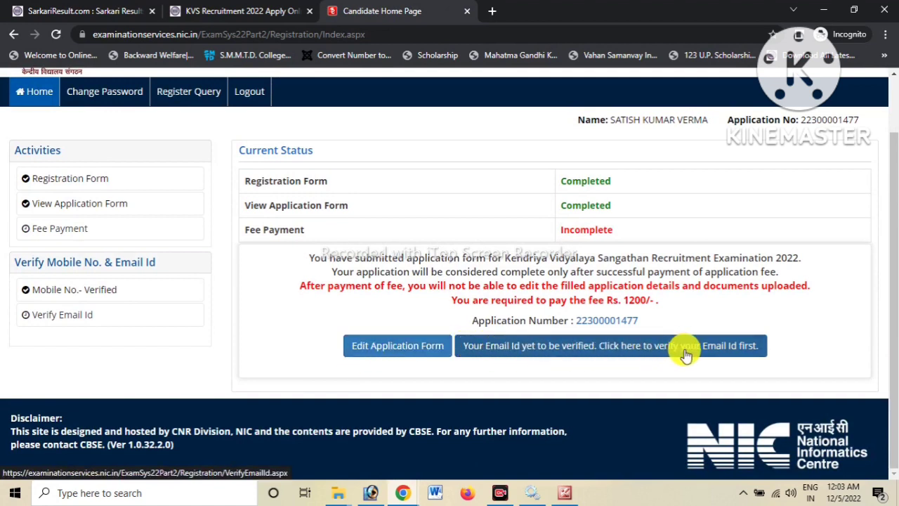
left_click(531, 355)
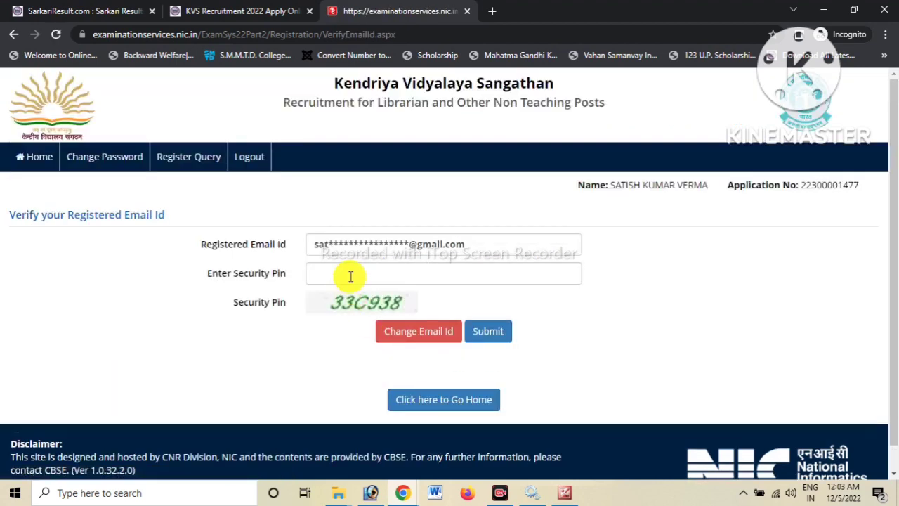
left_click(351, 276)
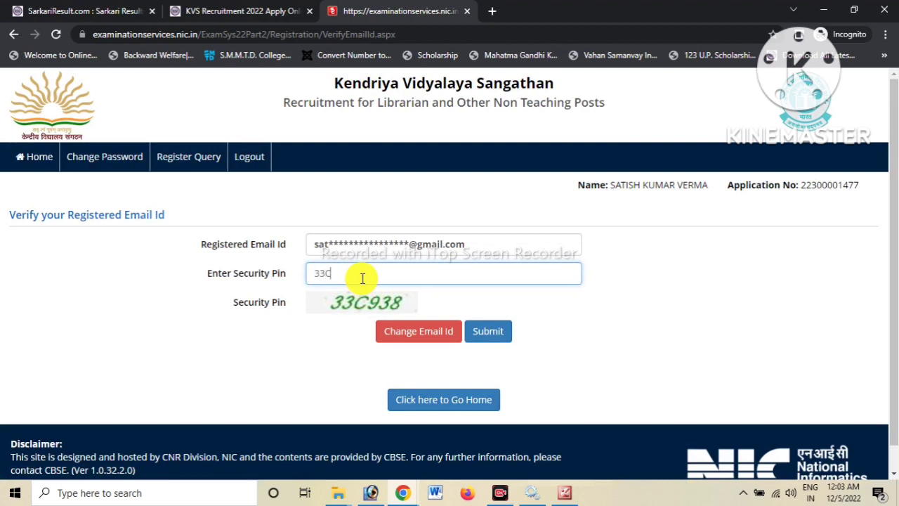
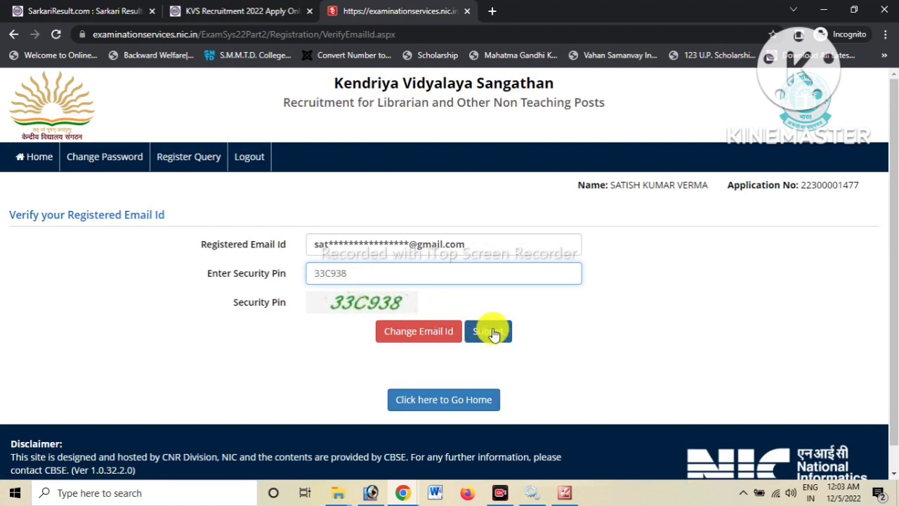
left_click(488, 331)
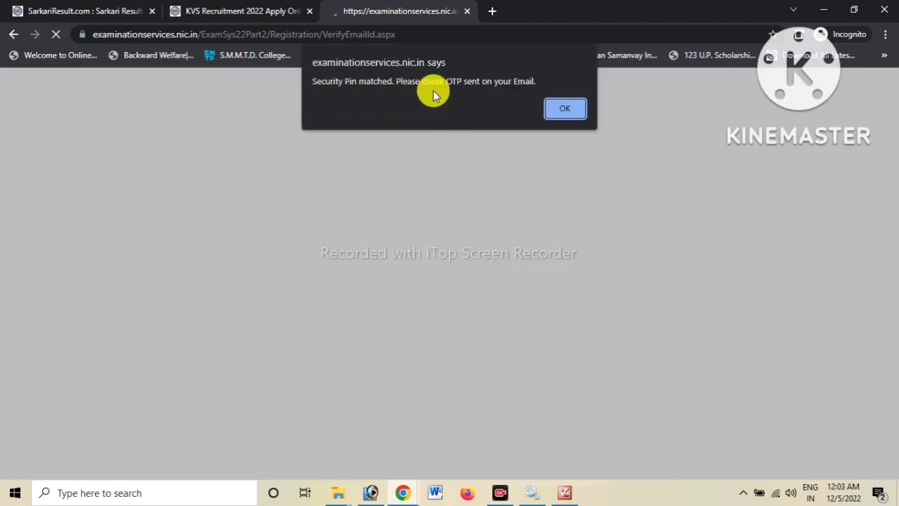
left_click(565, 112)
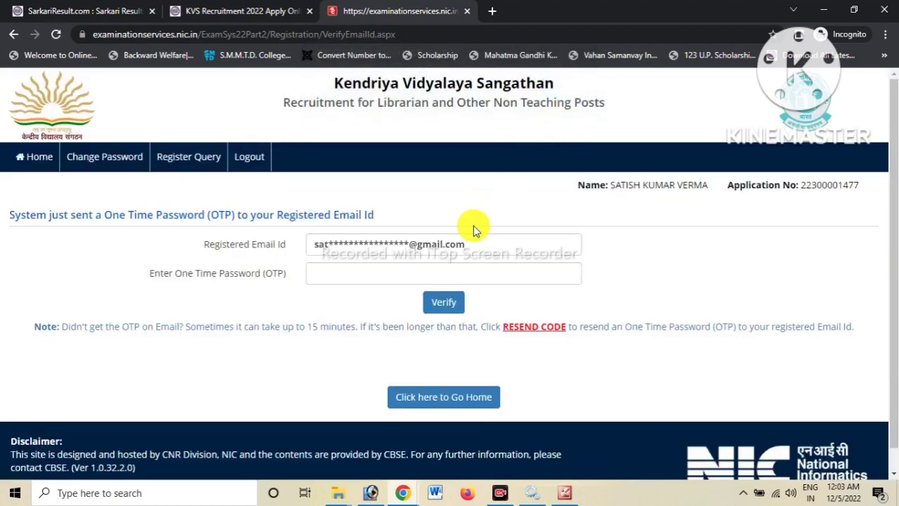
Enter the emailed OTP to verify the email ID, then return to the candidate home page.
left_click(436, 276)
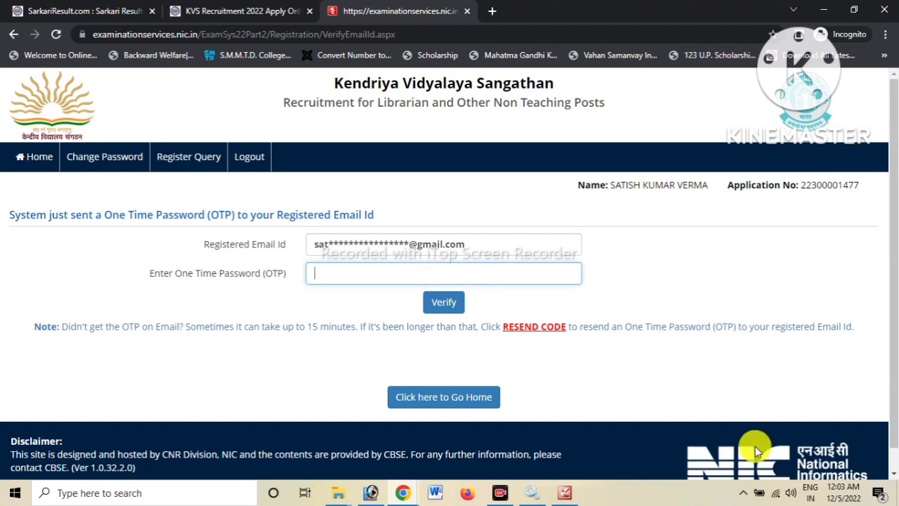
left_click(445, 307)
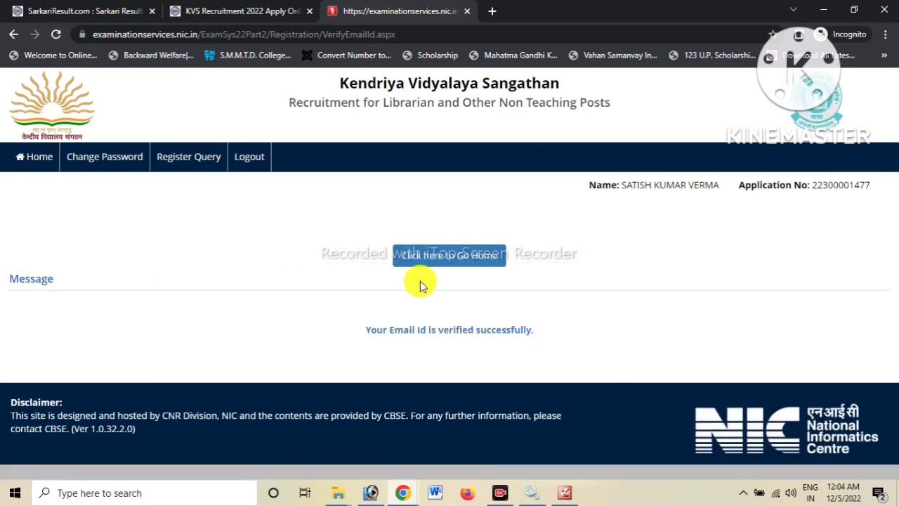
left_click_drag(370, 328, 542, 336)
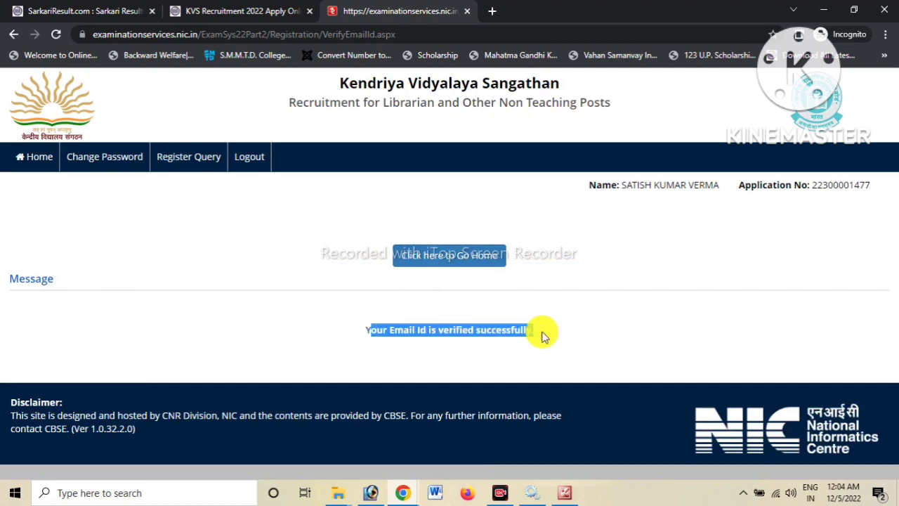
left_click(425, 356)
left_click(458, 267)
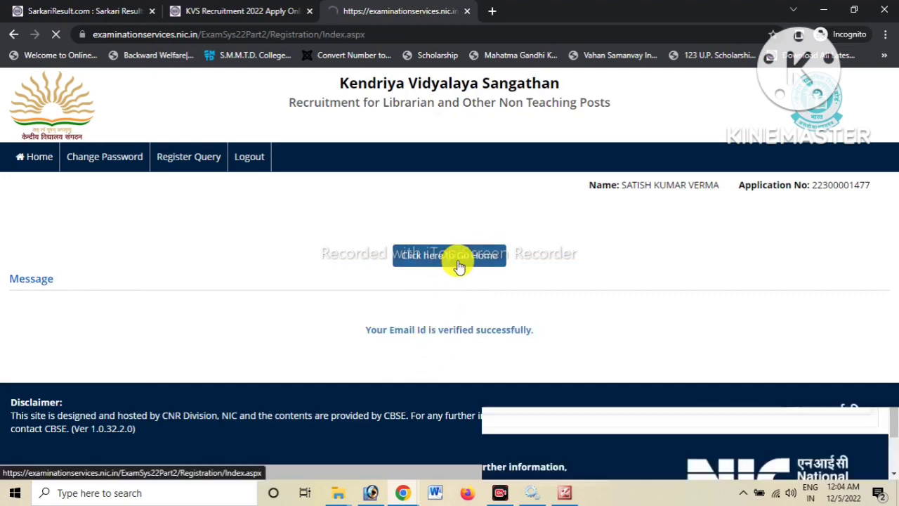
Choose Online Payment for the ₹1200 fee and pay with OTHER BANK DEBIT CARD.
scroll(460, 274, "down", 2)
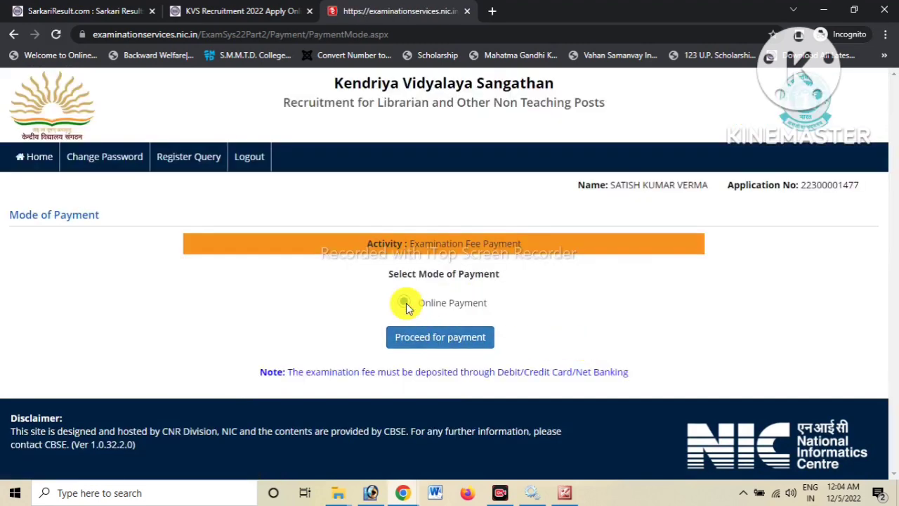
left_click(406, 303)
left_click(425, 340)
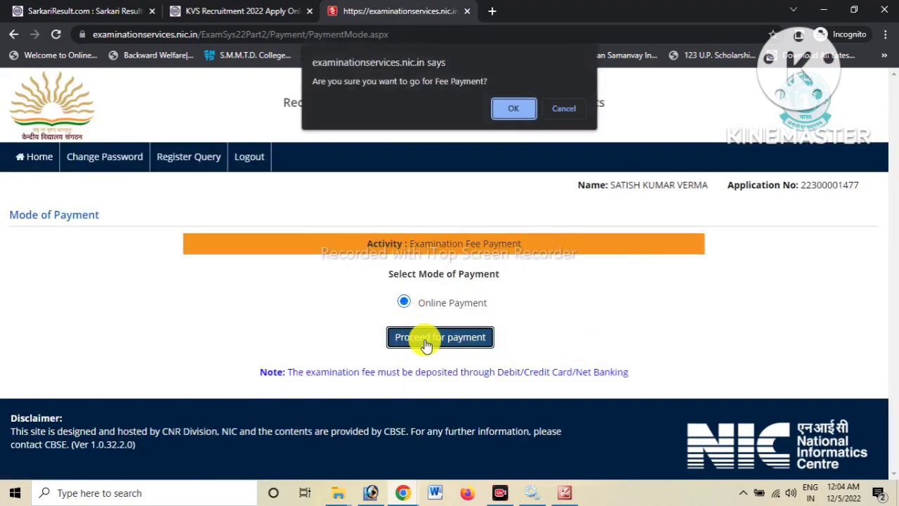
left_click(512, 109)
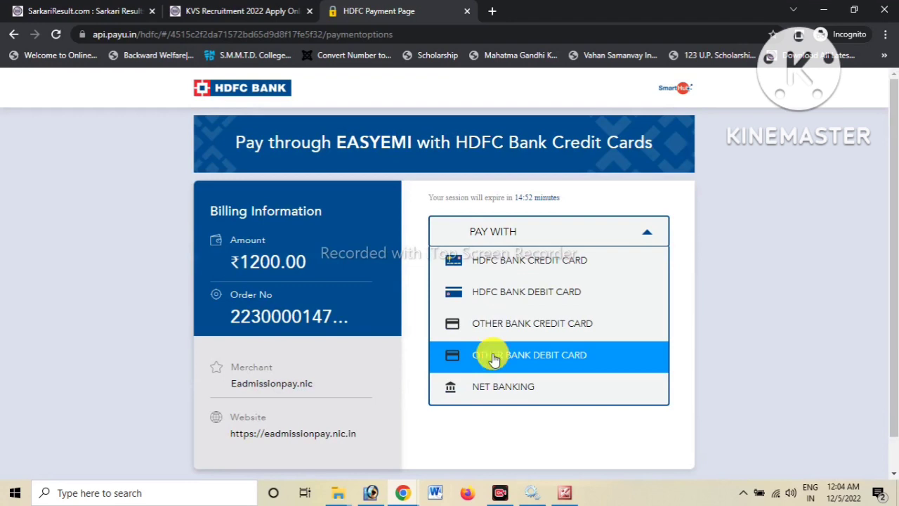
left_click(494, 357)
Go through the card number, expiry date and CVV fields on the payment page.
left_click(480, 315)
left_click(484, 376)
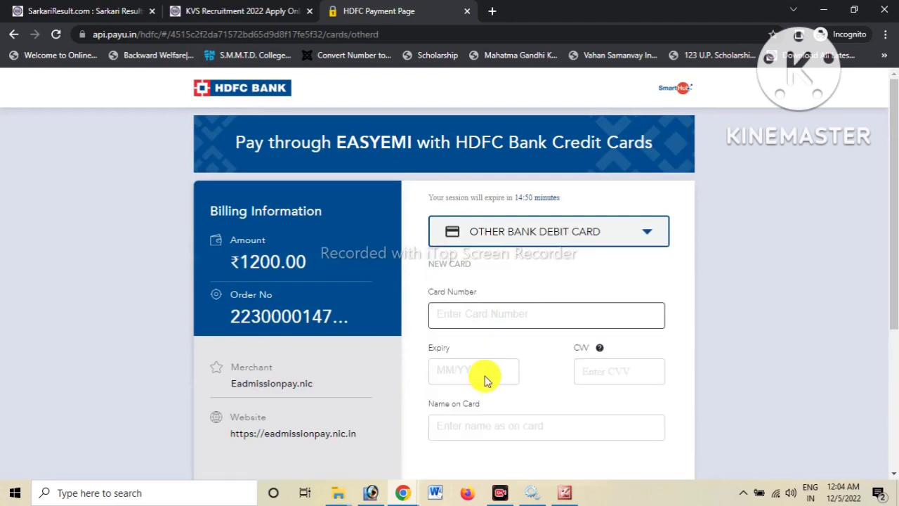
left_click(602, 371)
scroll(555, 374, "down", 2)
scroll(555, 374, "down", 1)
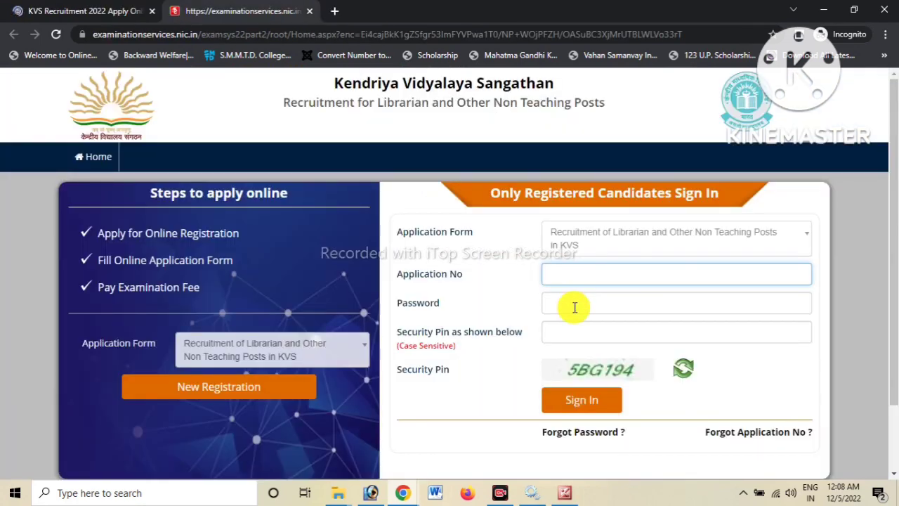
Place the cursor in the Security Pin field of the registered-candidate sign-in page.
left_click(609, 340)
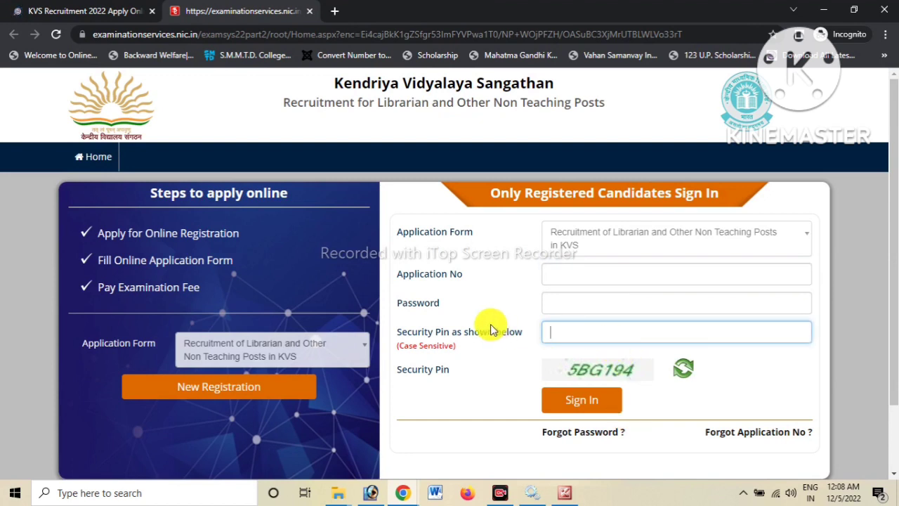